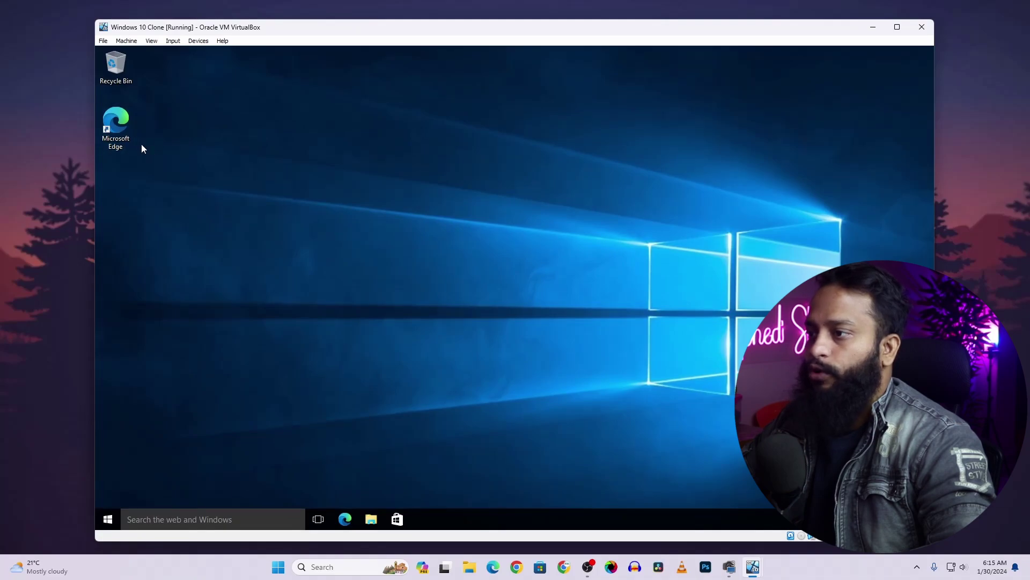
Create a 'New folder' on the Windows 10 Clone VM's desktop from the desktop context menu.
right_click(158, 225)
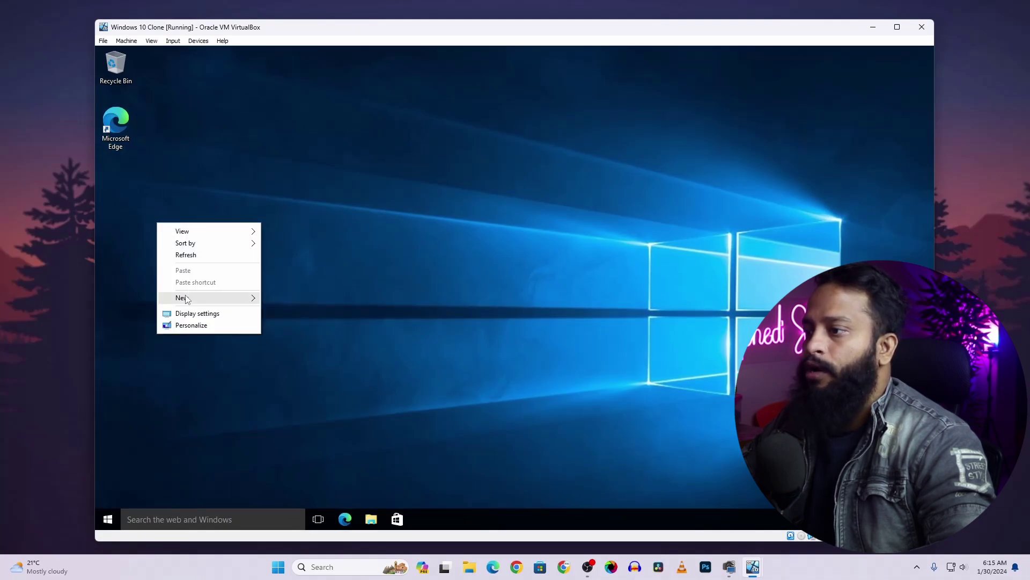
mouse_move(191, 298)
click(287, 299)
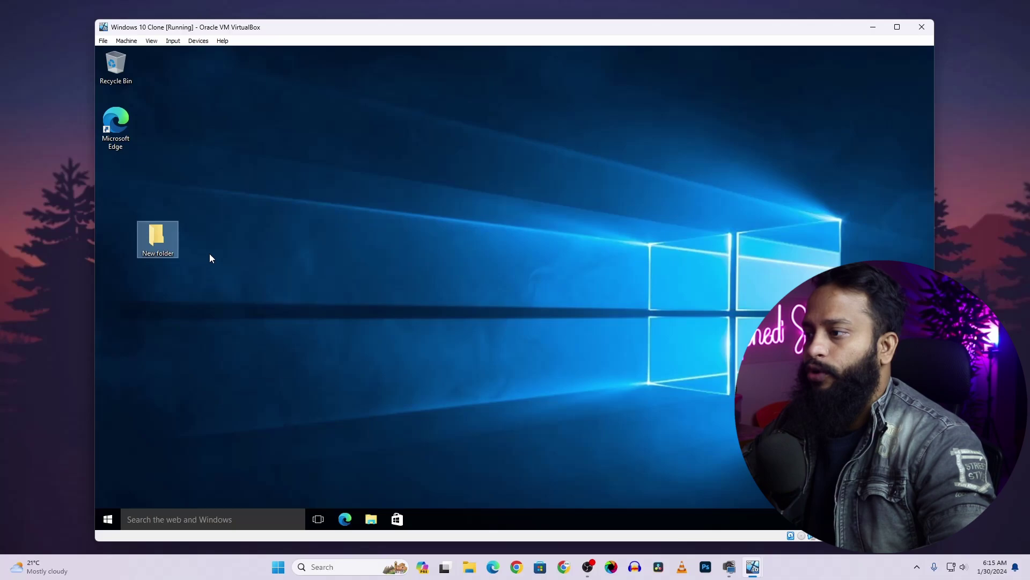
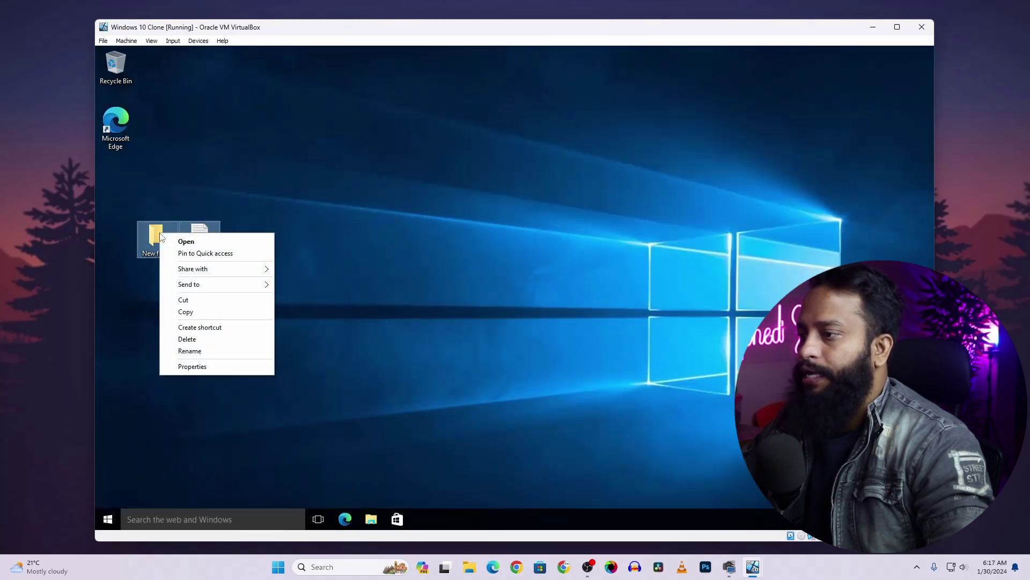
Delete the New folder and the text document from the guest desktop.
click(187, 339)
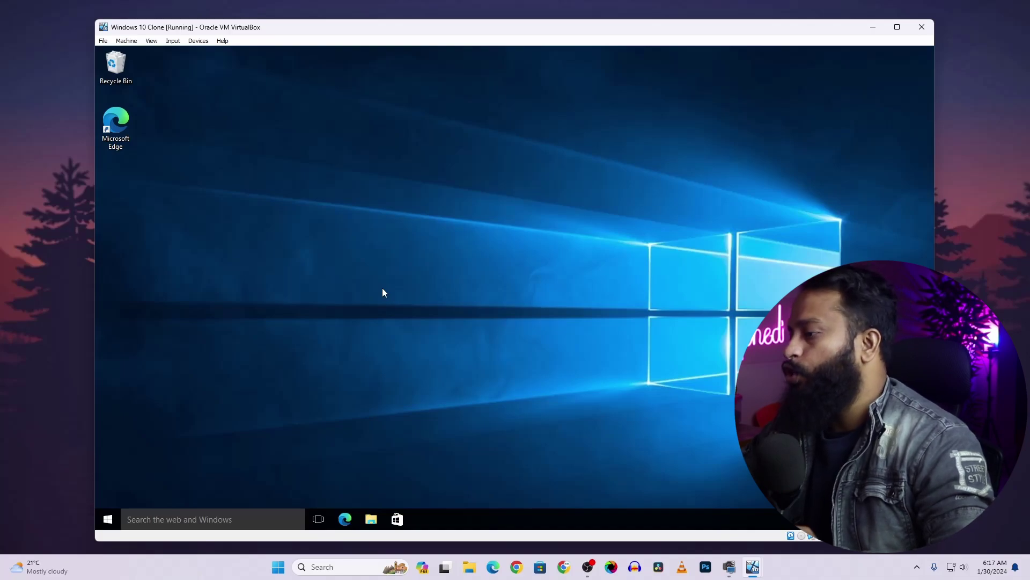
Launch Task Manager from the guest taskbar menu and move its window up and left.
right_click(573, 523)
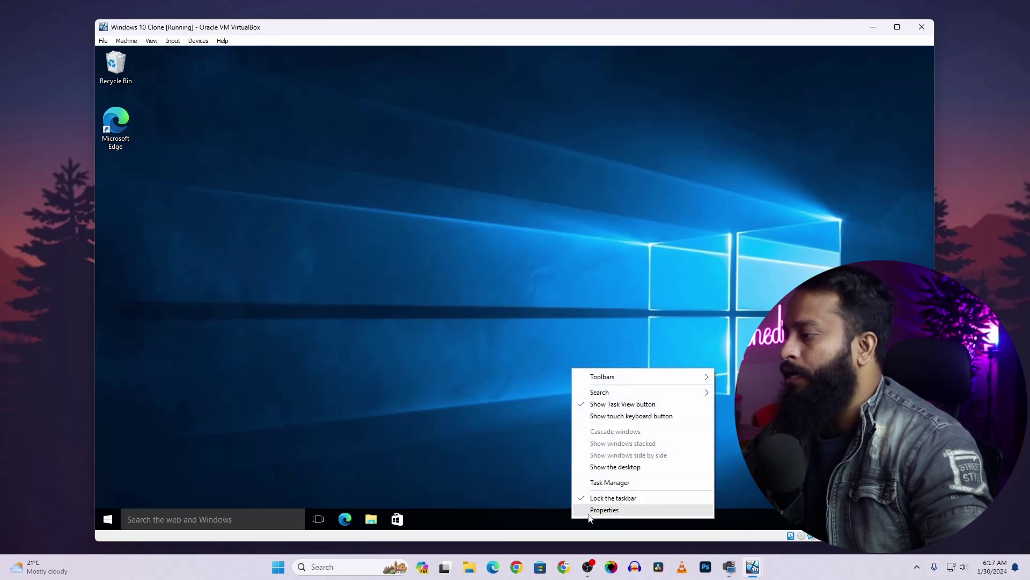
click(611, 482)
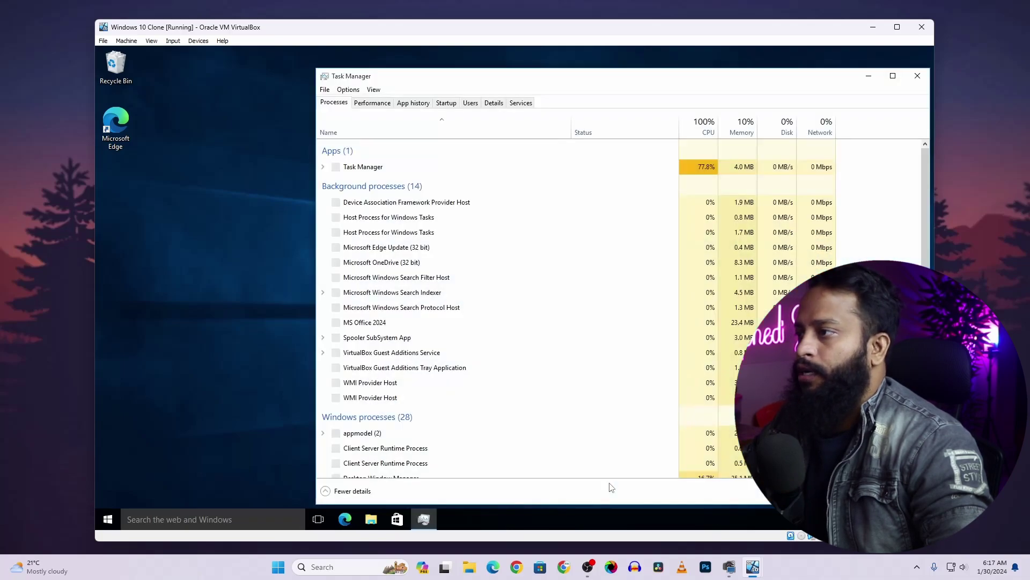
drag(538, 79, 462, 72)
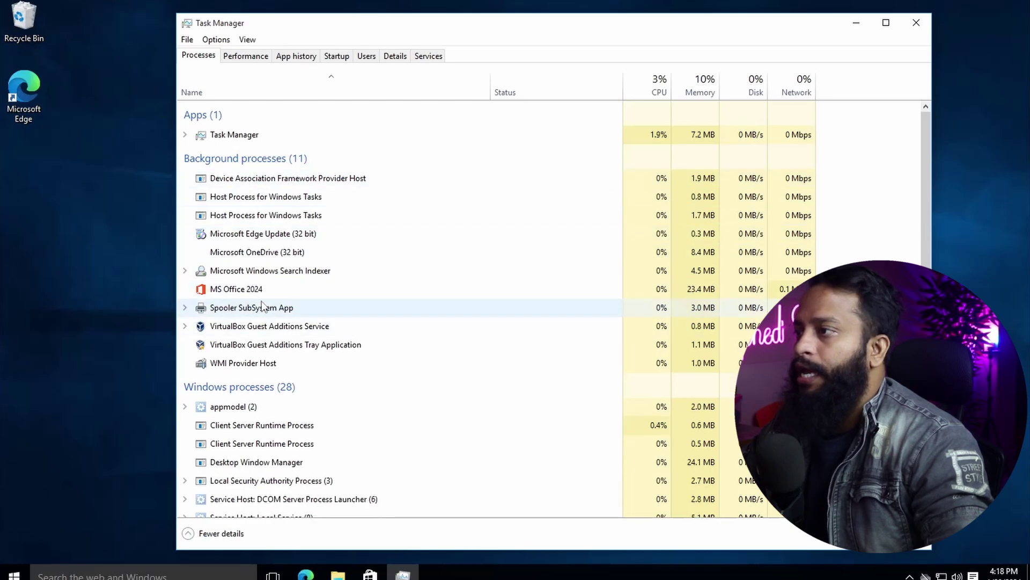
Check the Startup and Users tabs, then find Client.exe (PID 2348, MS Office 2024) under Details.
click(334, 57)
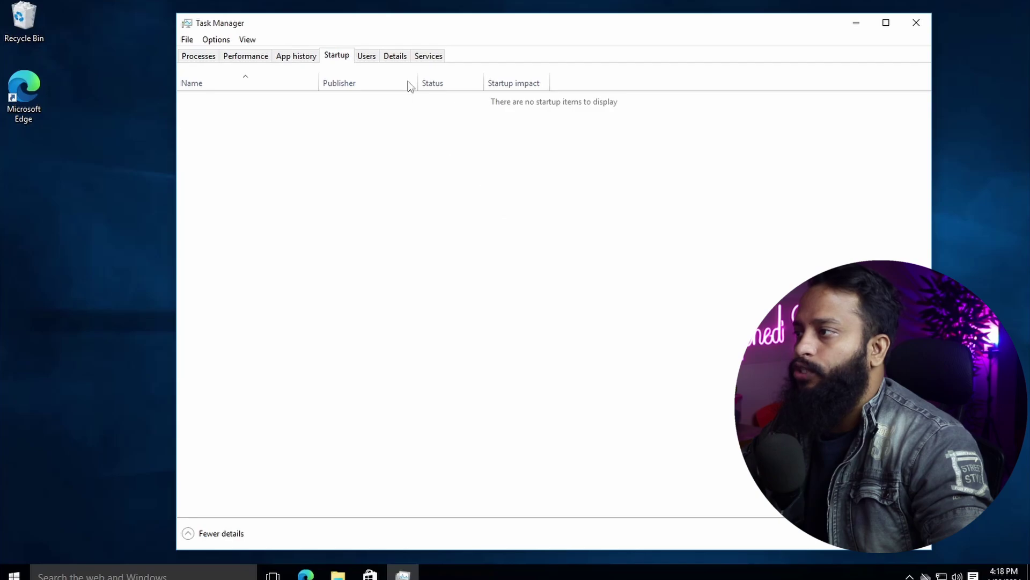
click(367, 56)
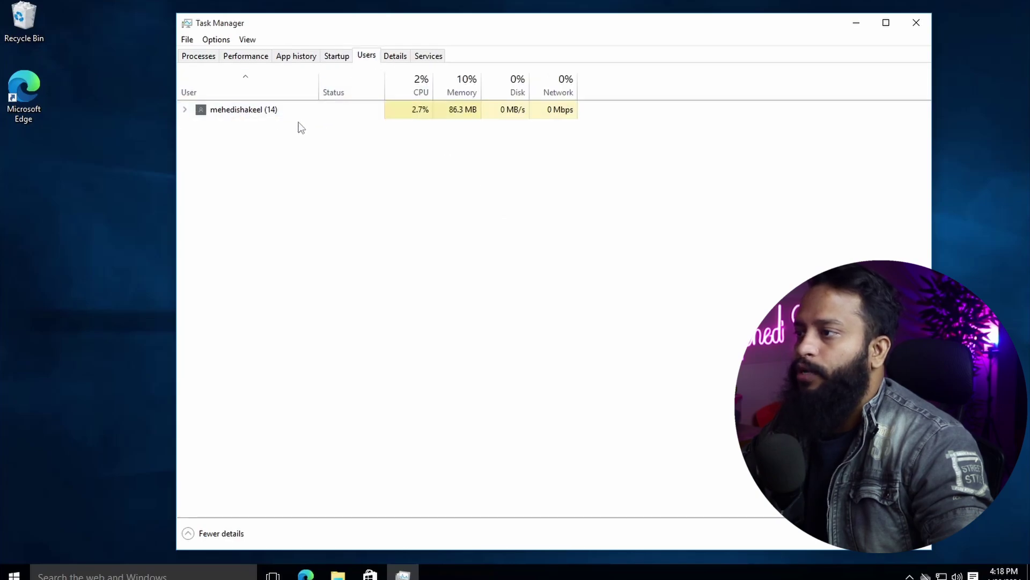
click(184, 110)
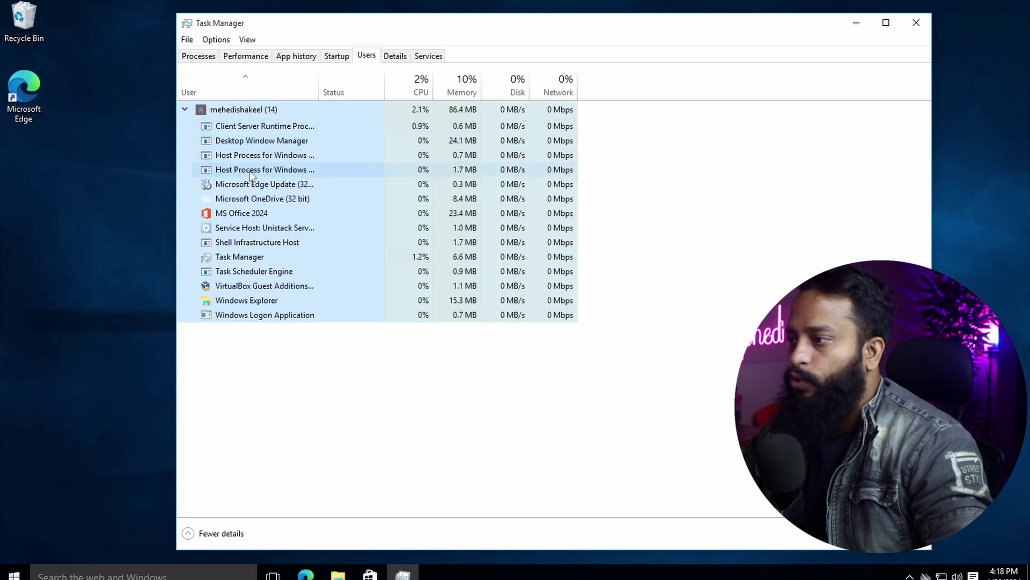
click(395, 56)
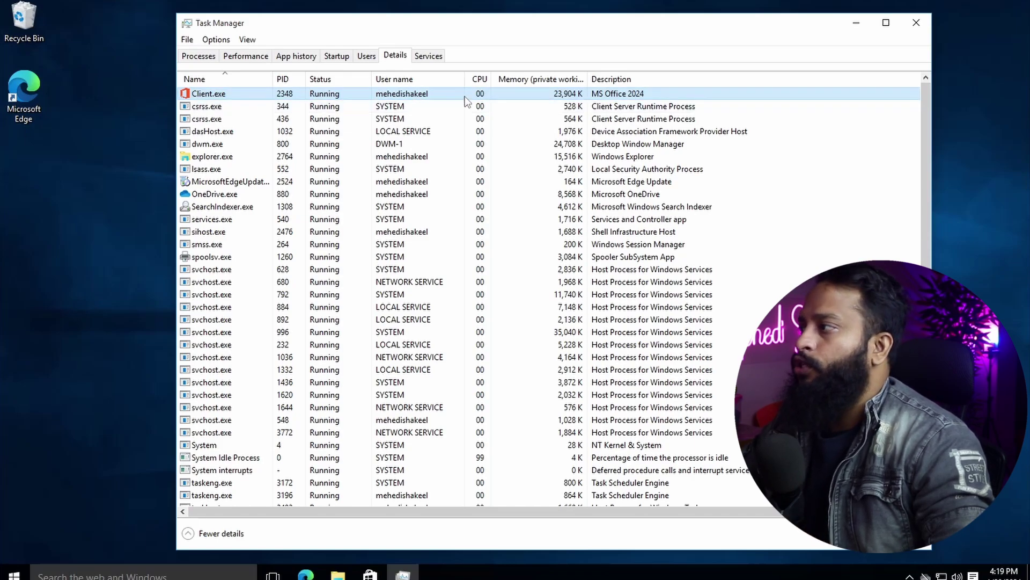
Minimize Task Manager, open an administrator Command Prompt, and type netstat -ano | findstr "ESTABLISHED".
click(857, 22)
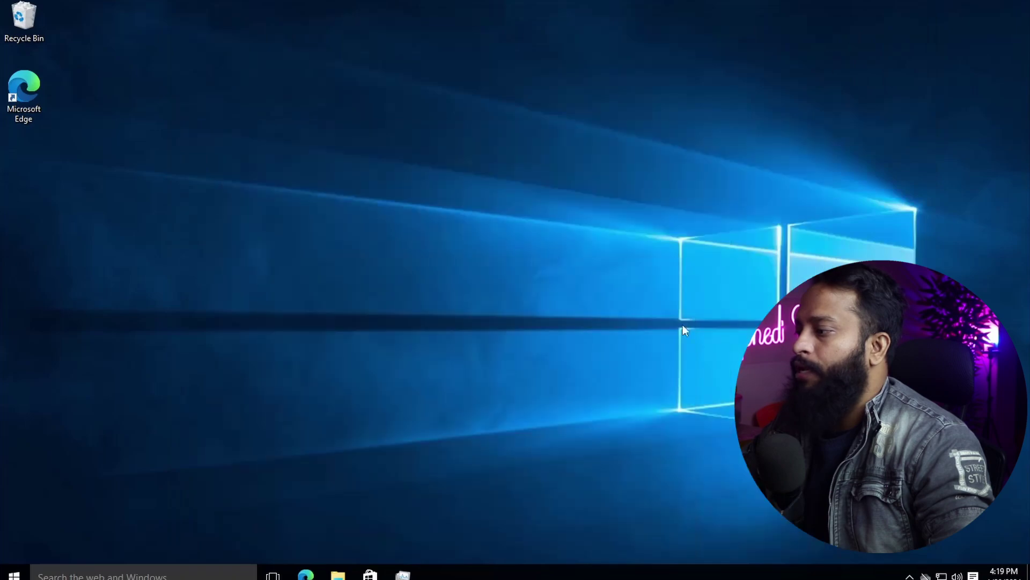
right_click(639, 576)
click(610, 574)
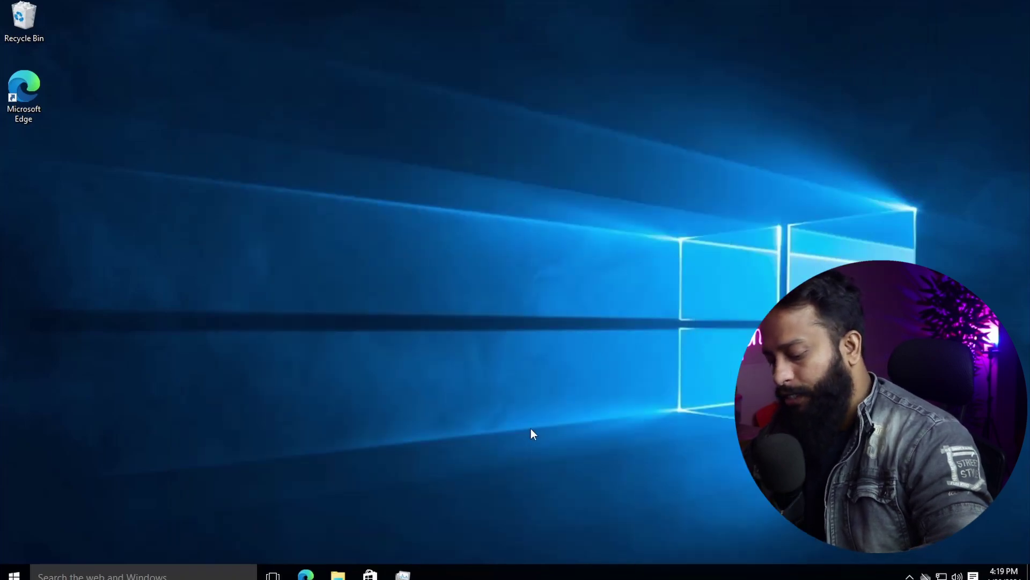
key(super+r)
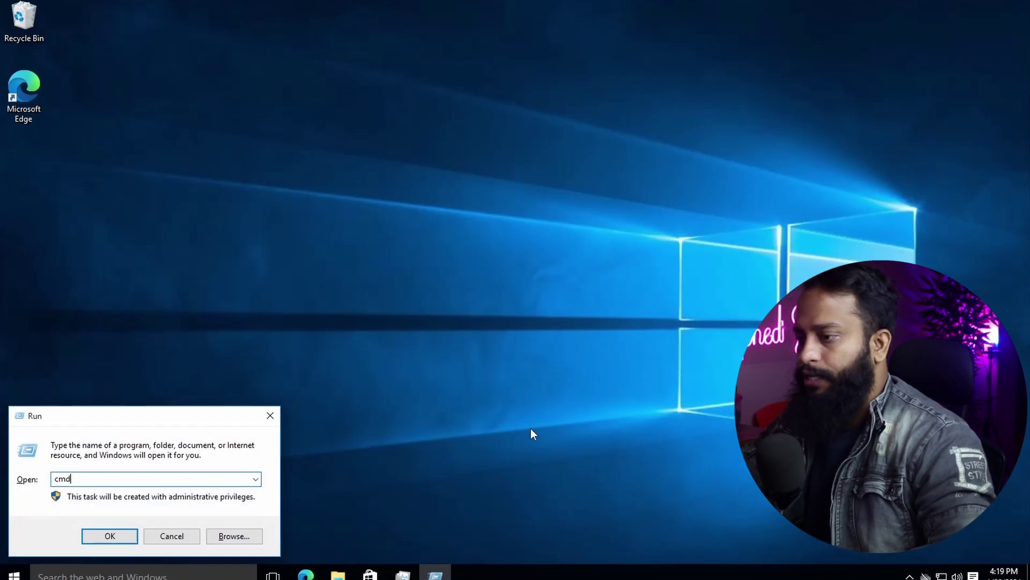
key(Return)
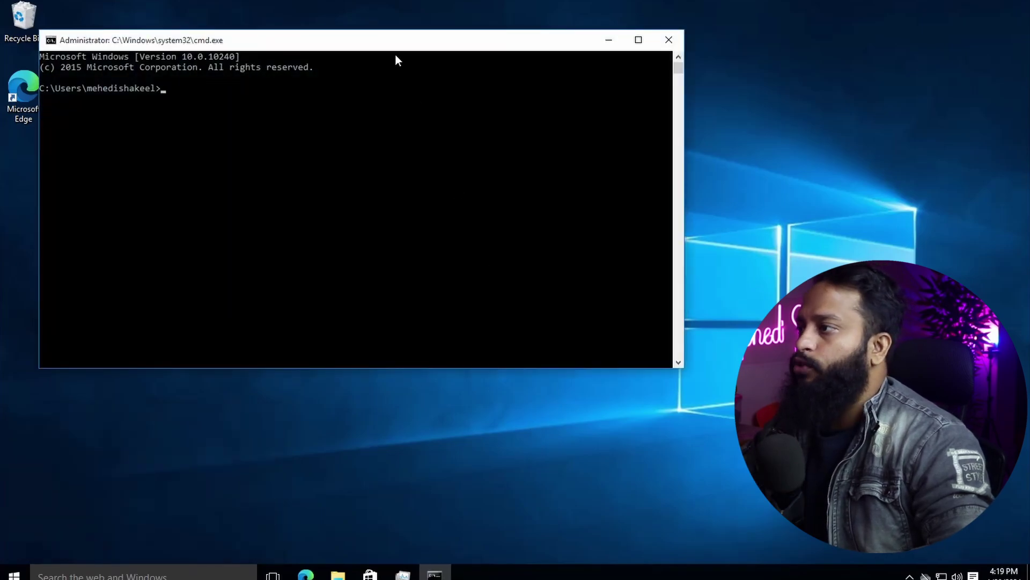
drag(395, 44, 533, 81)
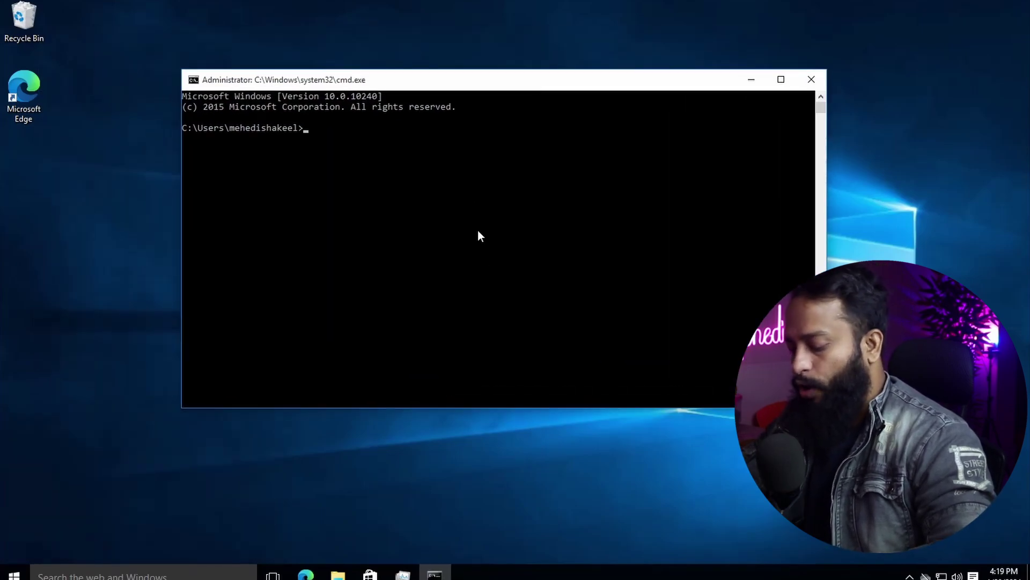
text(n)
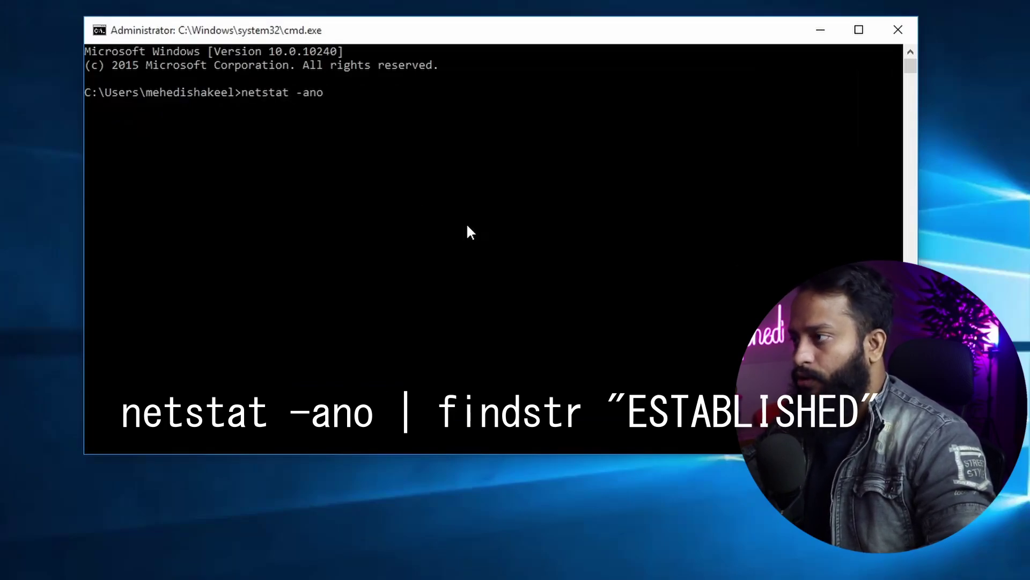
text(etstat -ano | )
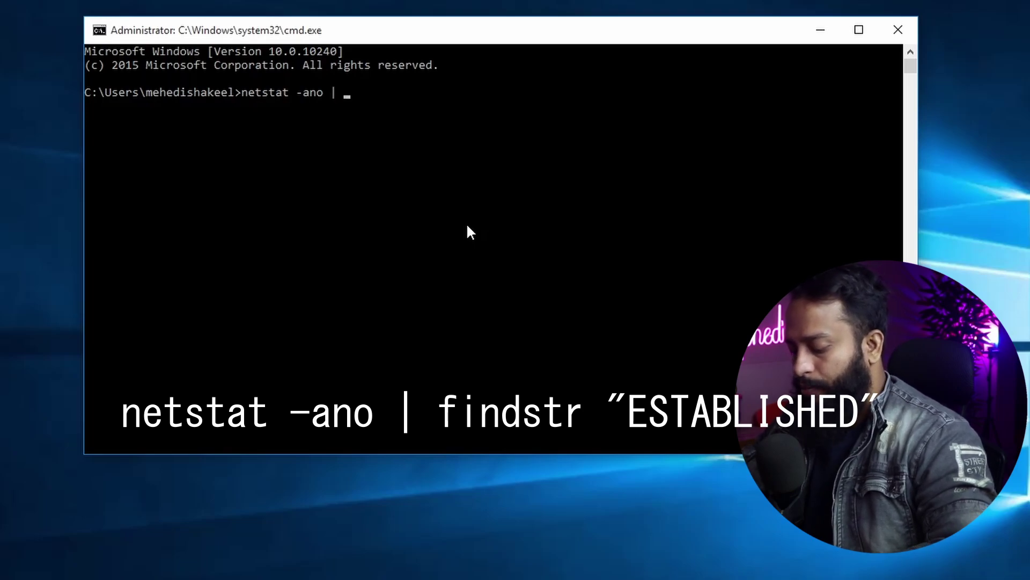
text(findstr)
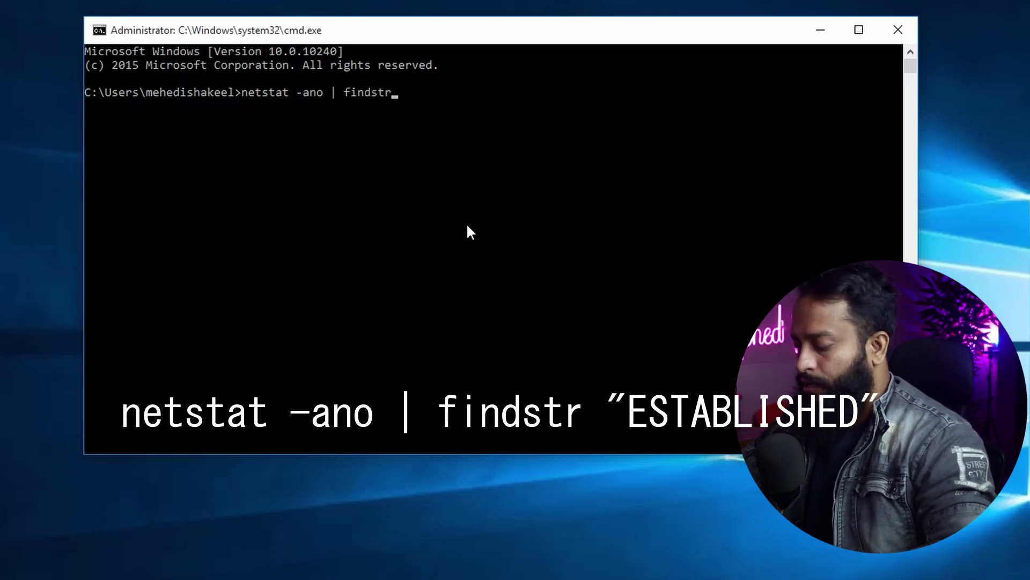
text( ")
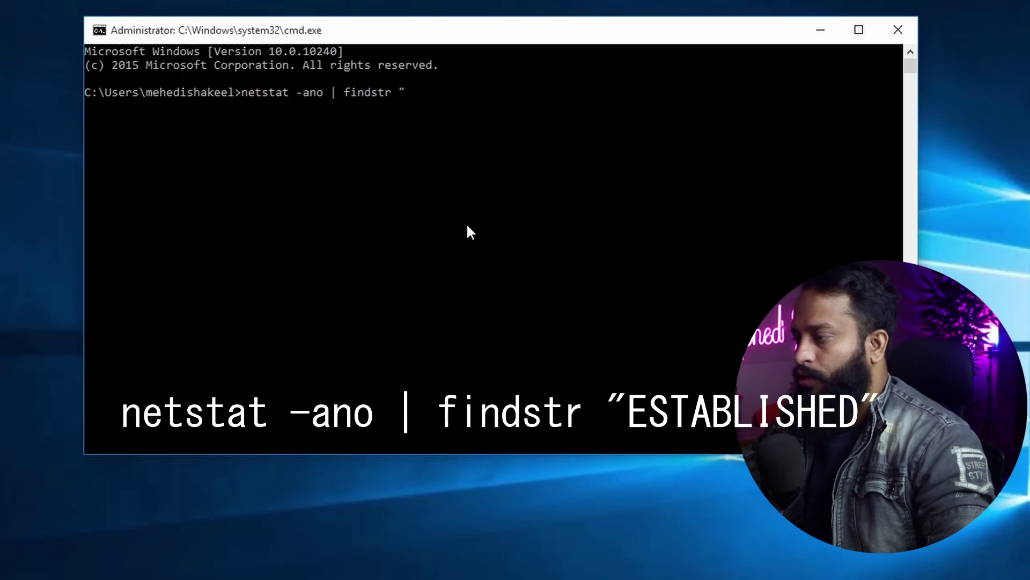
text(E)
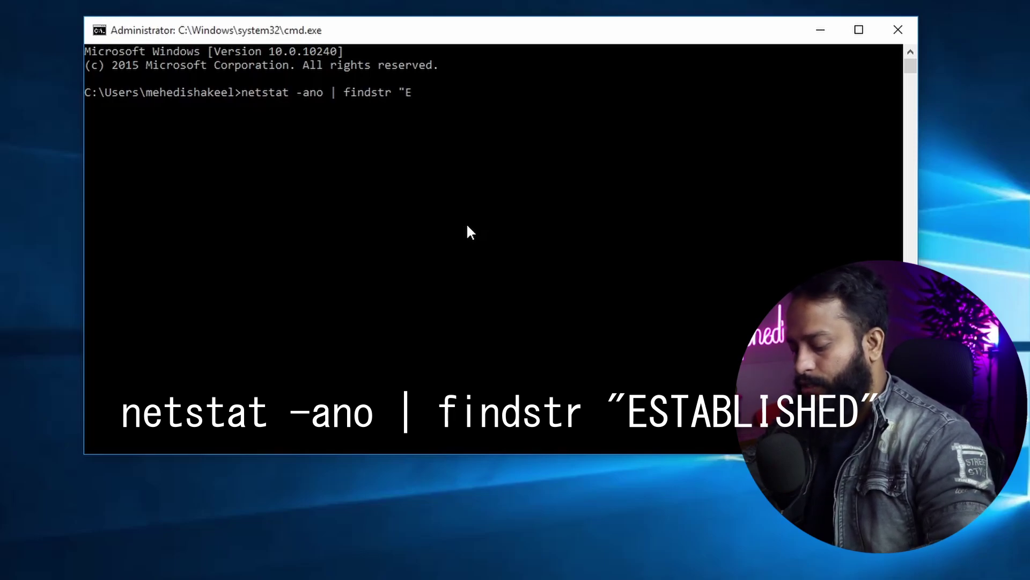
text(STABLISHED")
Run the netstat command, showing 192.168.0.111:49838 connected to 192.168.0.107:4782 under PID 2348.
key(Return)
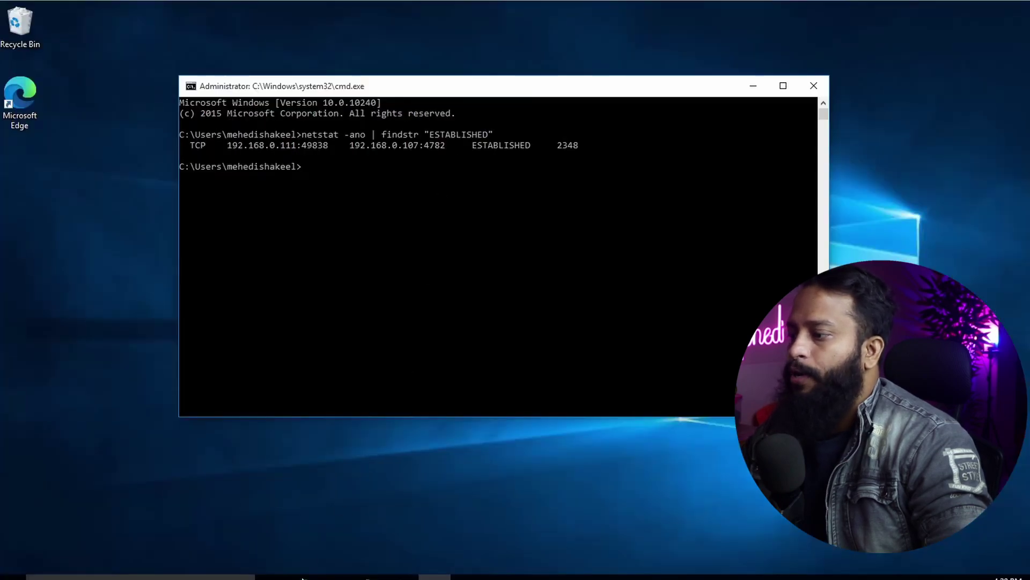
Launch Microsoft Edge from the taskbar and open Facebook from its new tab page.
click(305, 577)
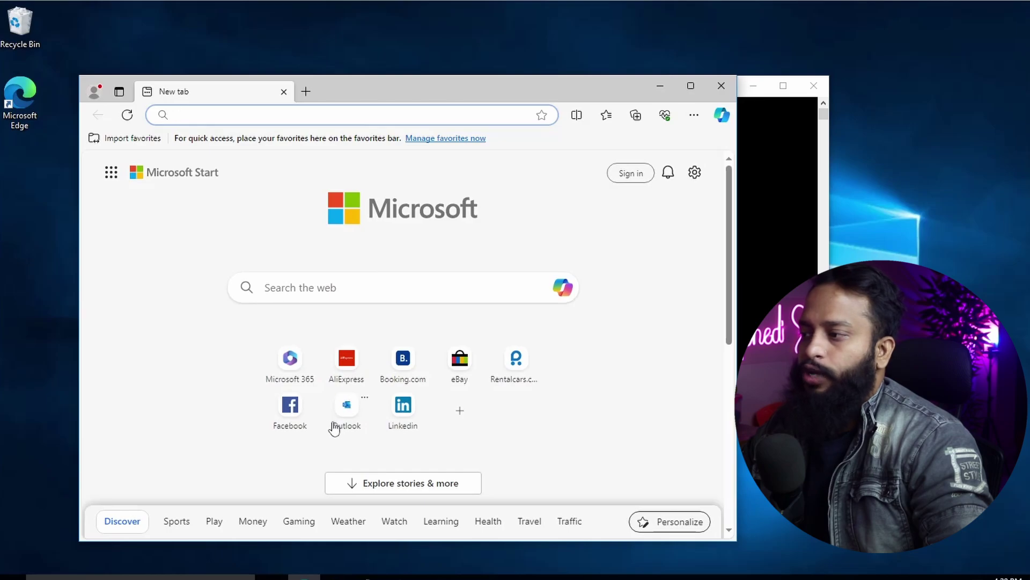
click(289, 412)
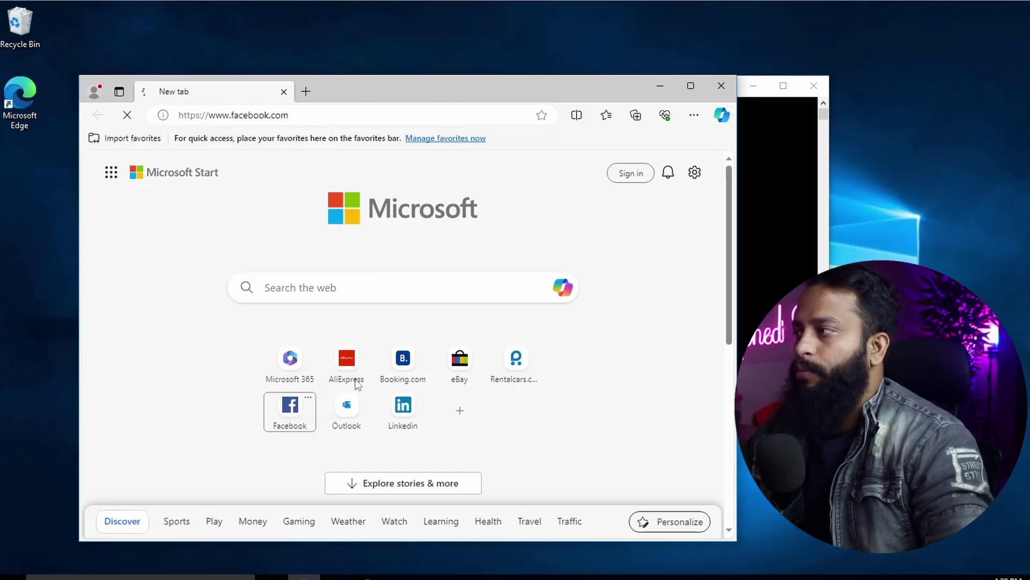
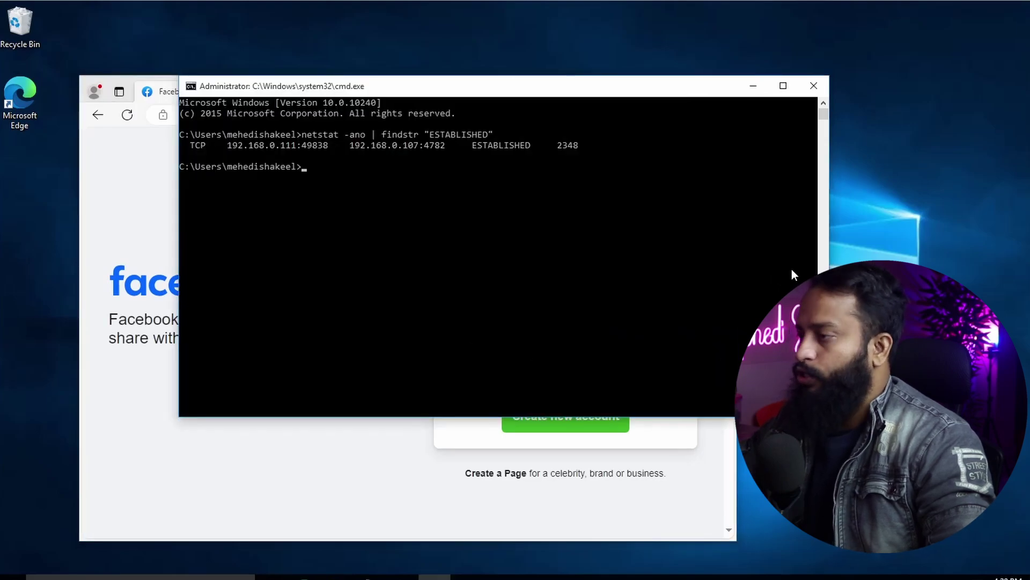
Rerun netstat -ano | findstr "ESTABLISHED" and highlight remote port 4782 on PID 2348's line.
key(Up)
key(Return)
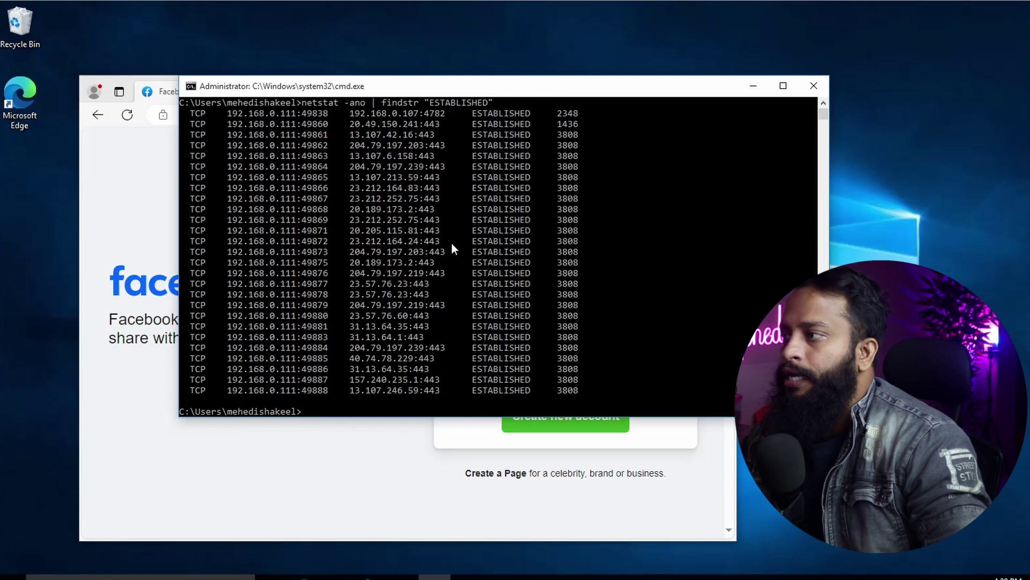
drag(424, 113, 445, 113)
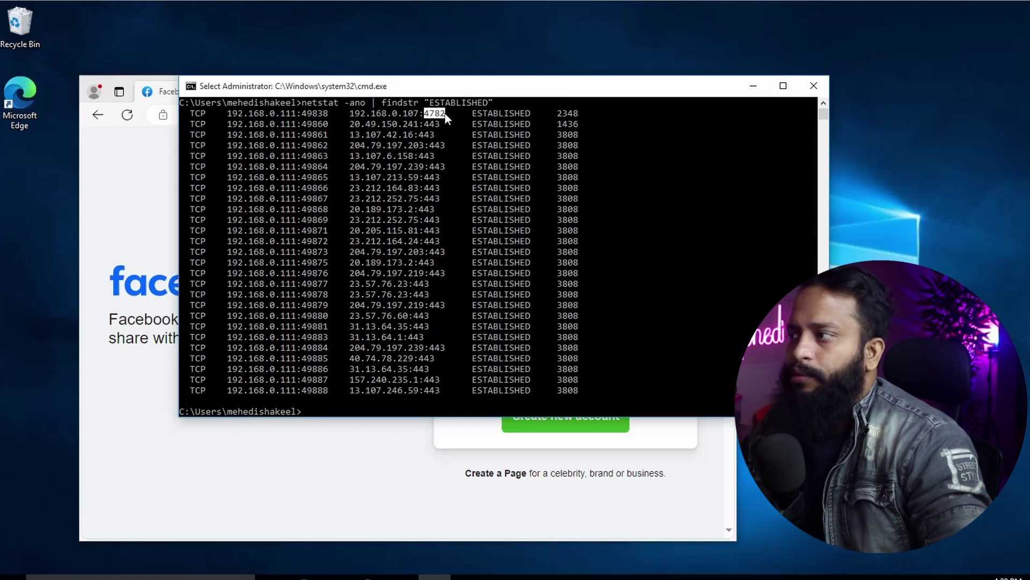
click(445, 114)
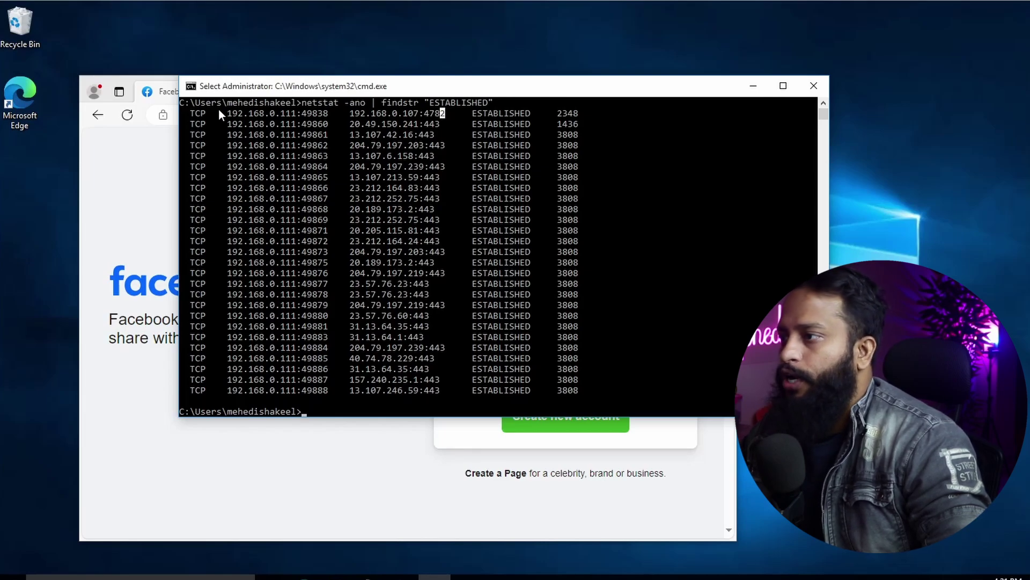
Reselect port 4782, then highlight remote address 192.168.0.107 and recall the netstat command.
click(153, 171)
click(662, 86)
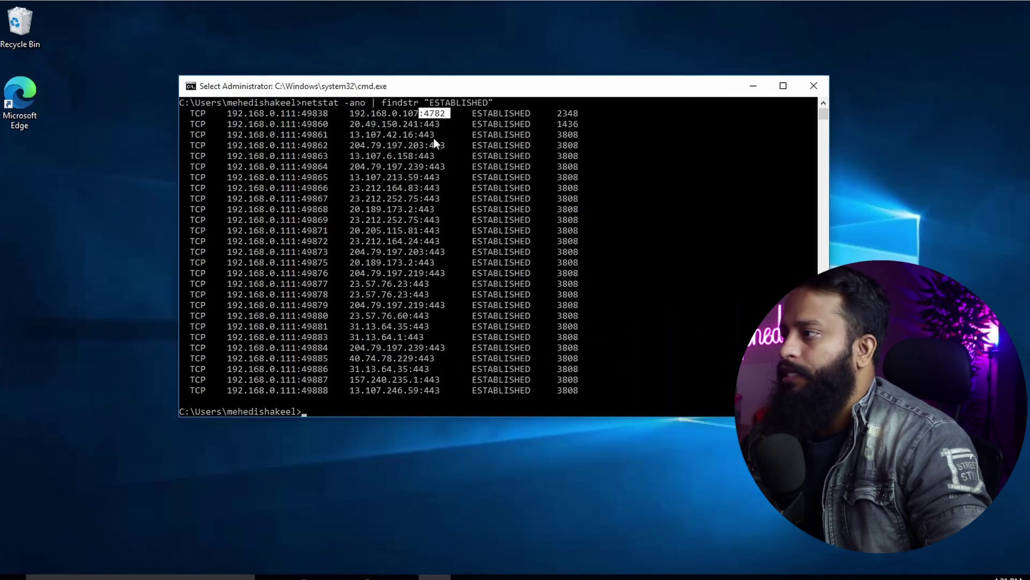
click(425, 114)
drag(442, 114, 445, 115)
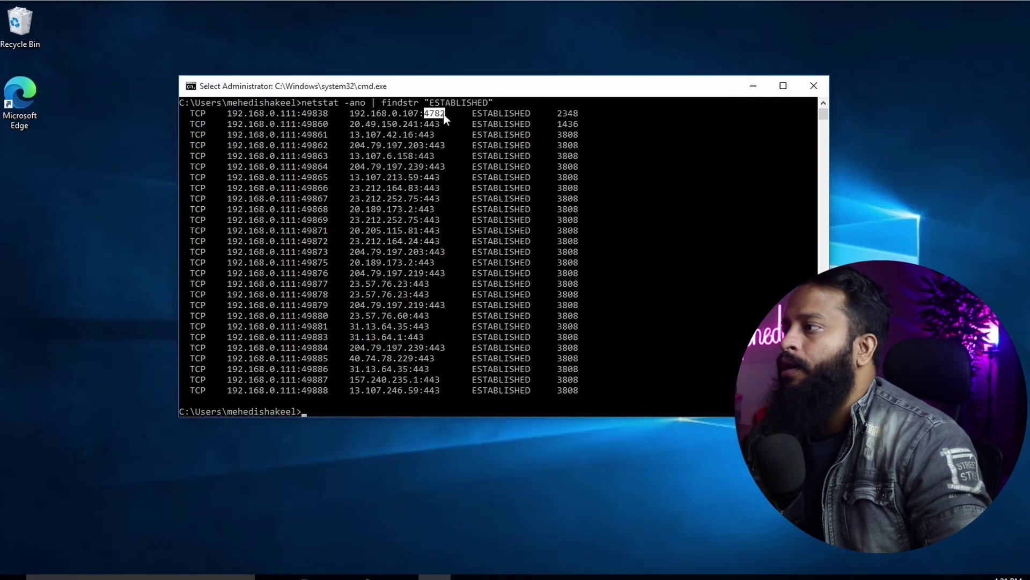
click(697, 317)
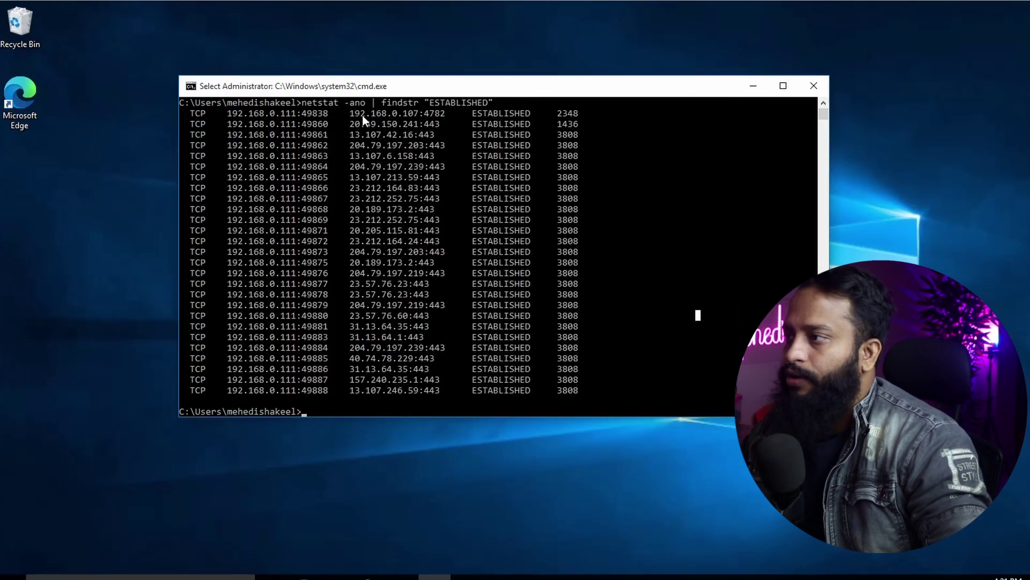
drag(350, 114, 434, 117)
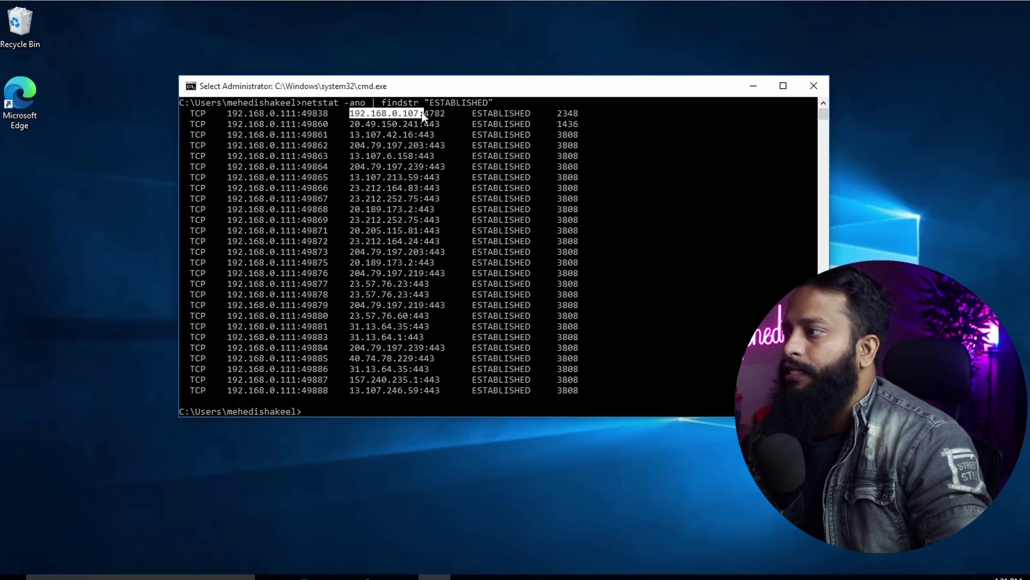
key(Up)
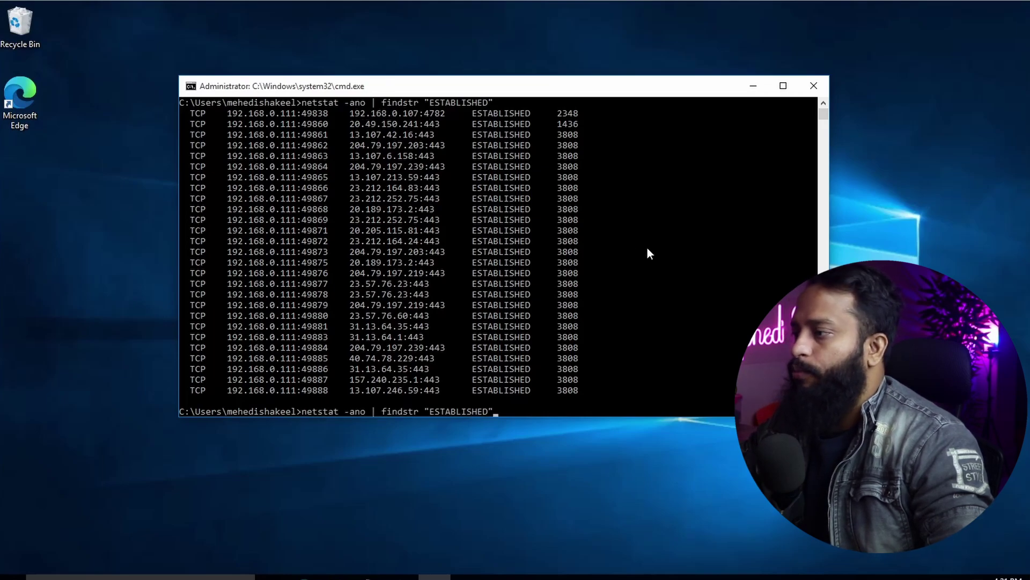
Rerun netstat, mark port 4782, and match PID 2348 to Client.exe in Task Manager's Details.
key(Return)
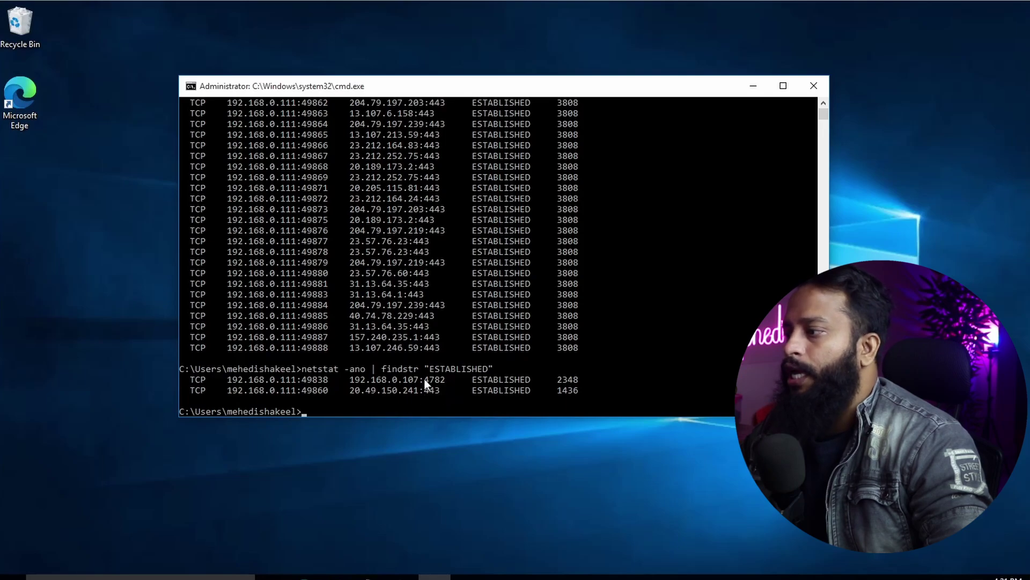
drag(424, 379, 443, 378)
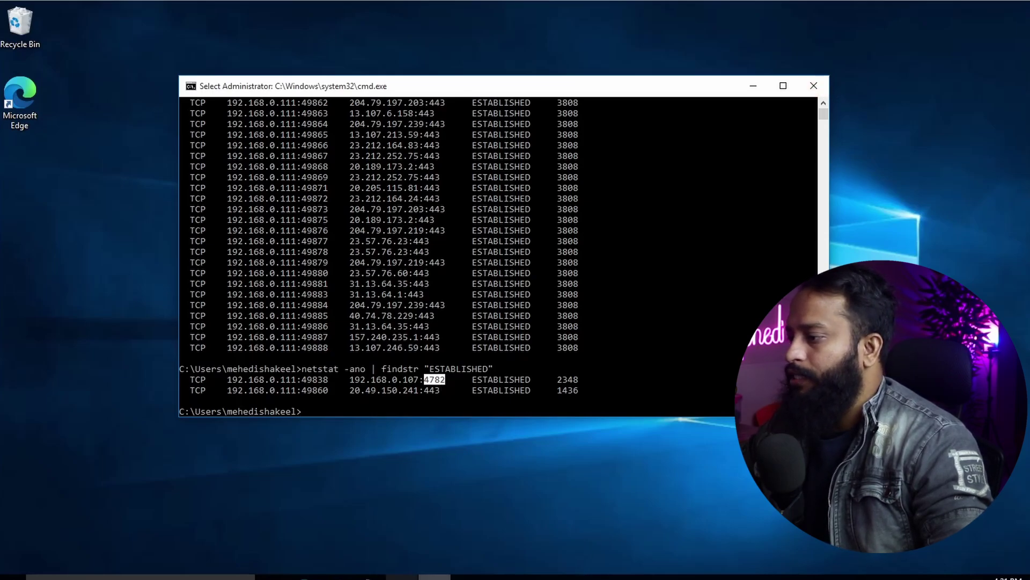
click(402, 577)
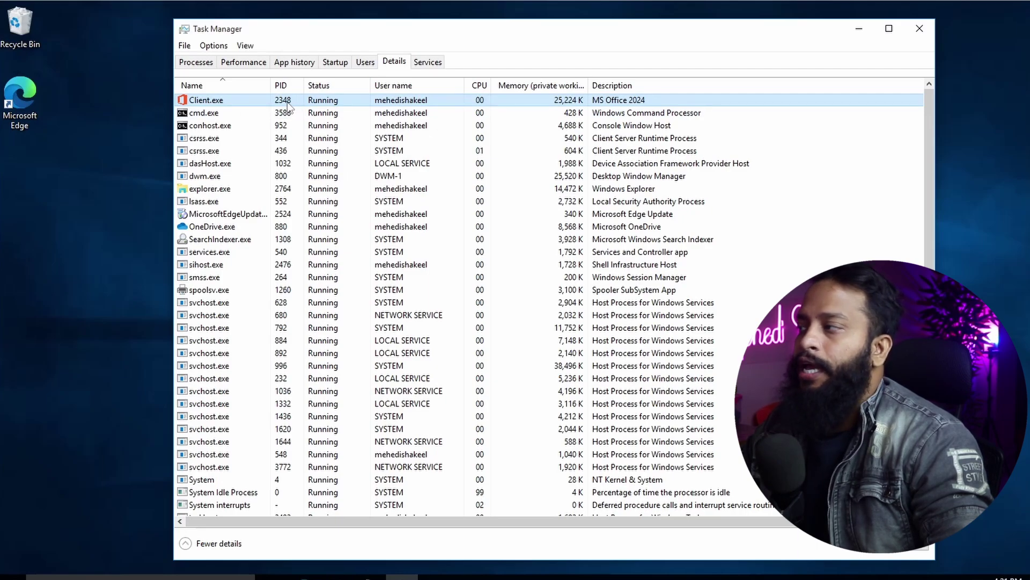
click(858, 30)
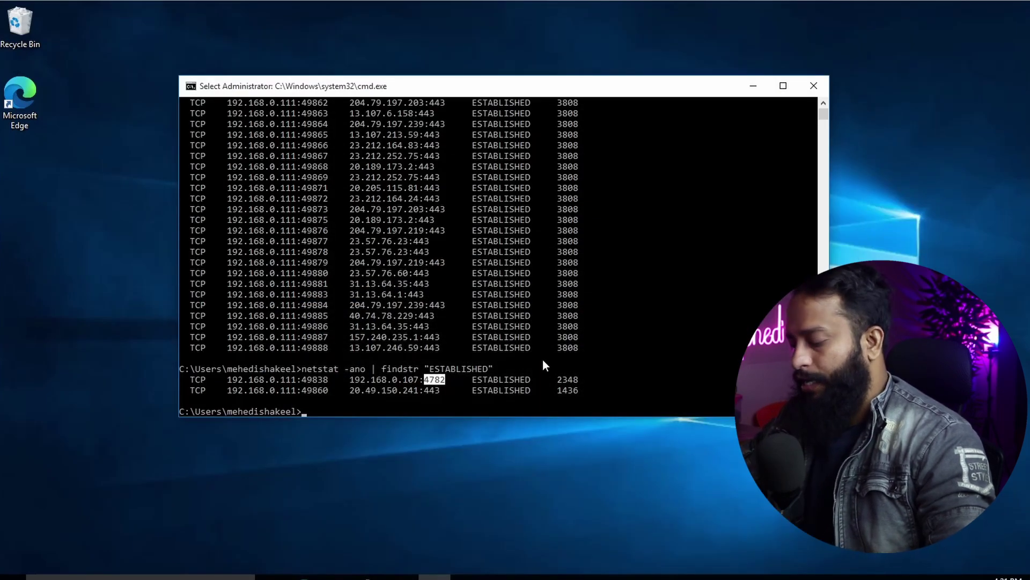
click(711, 320)
Clear the console with cls and run wmic process where processid=2348 get ExecutablePath.
text(cls)
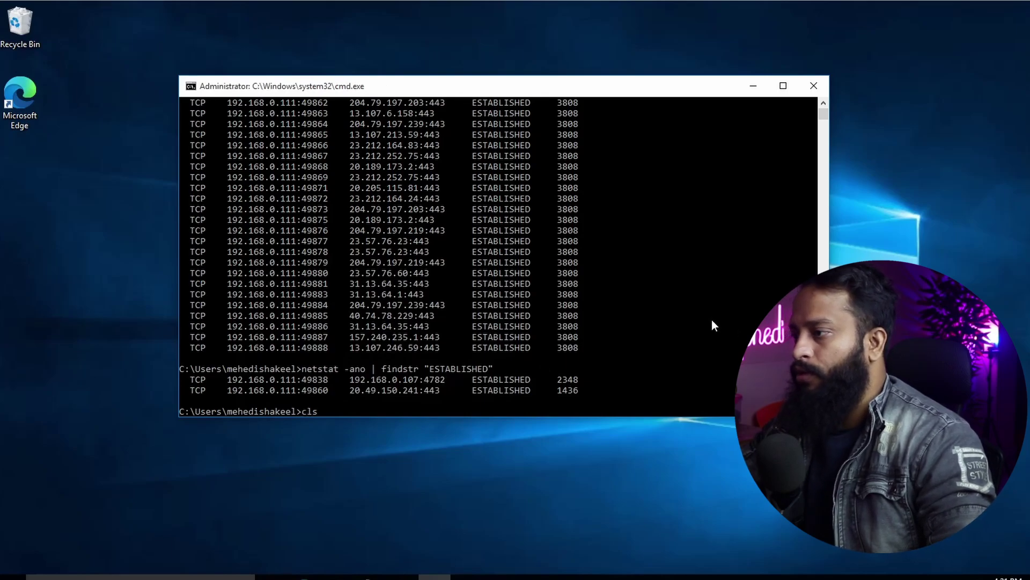
key(Return)
text(wm)
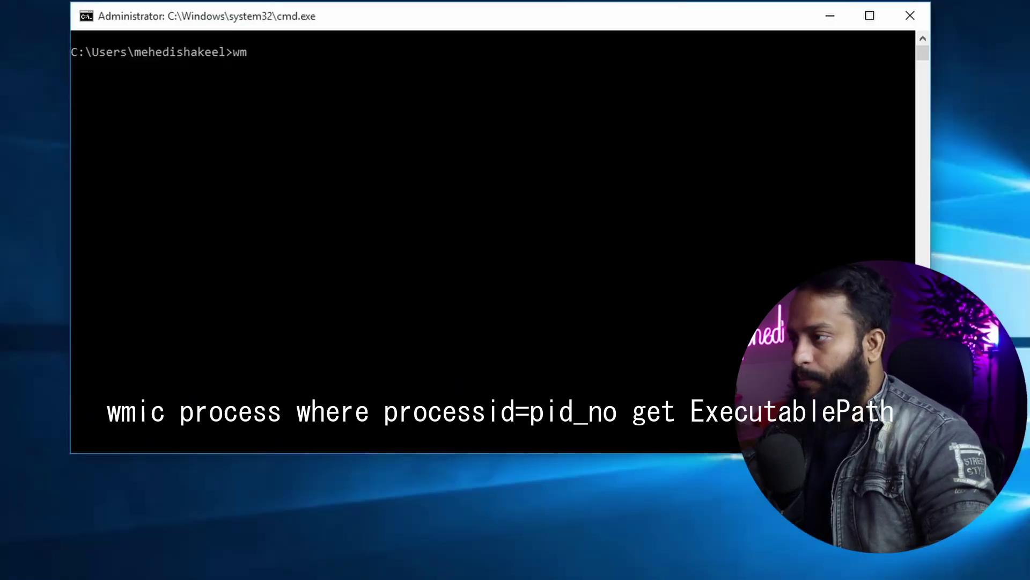
text(ic proces)
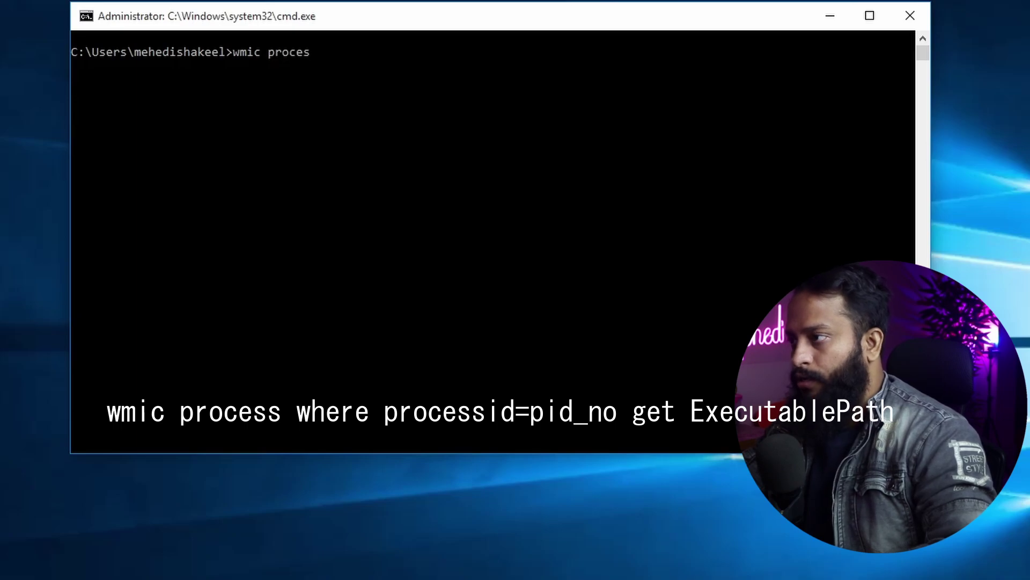
text(s where )
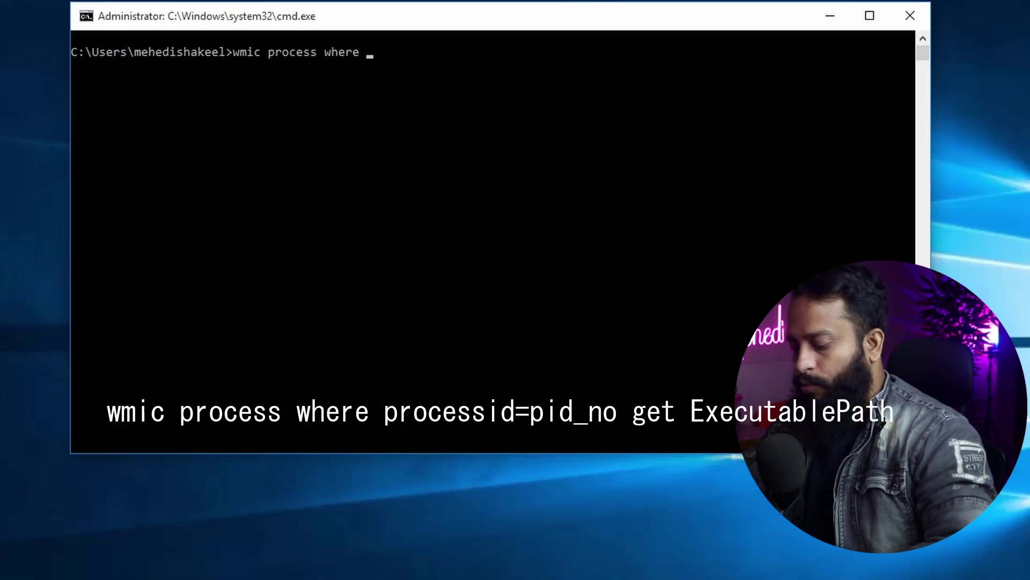
text(process)
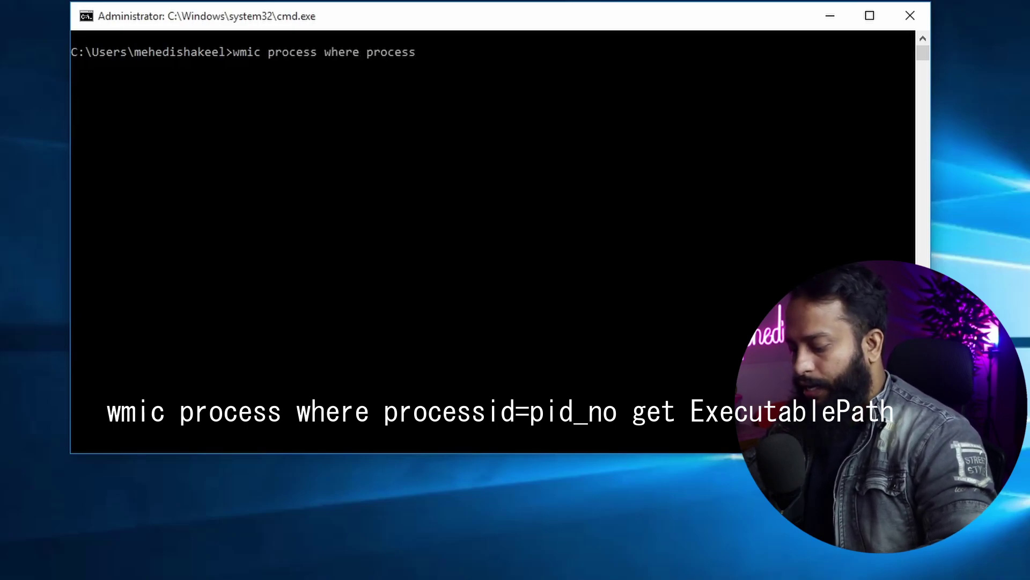
text(id=)
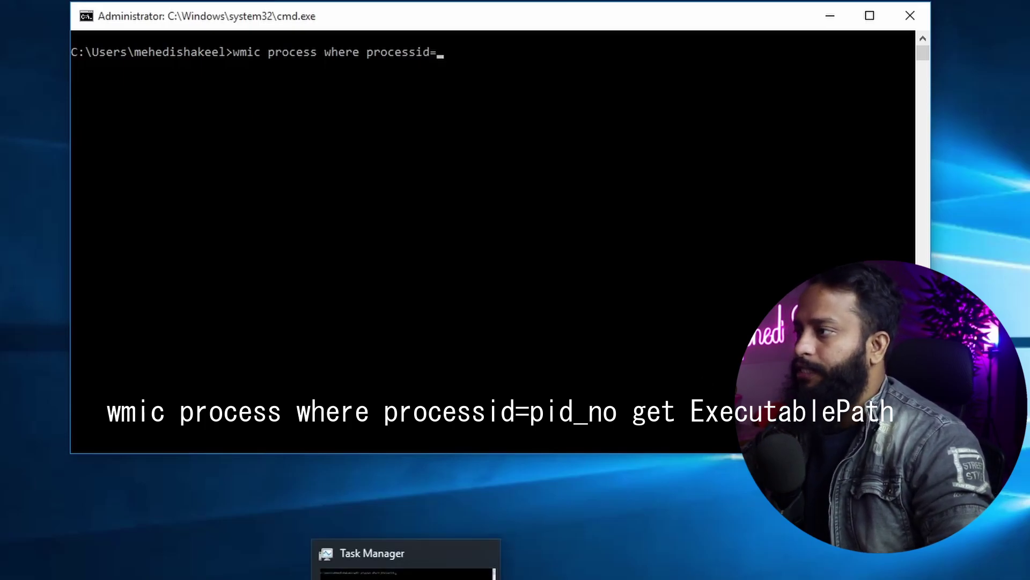
click(406, 577)
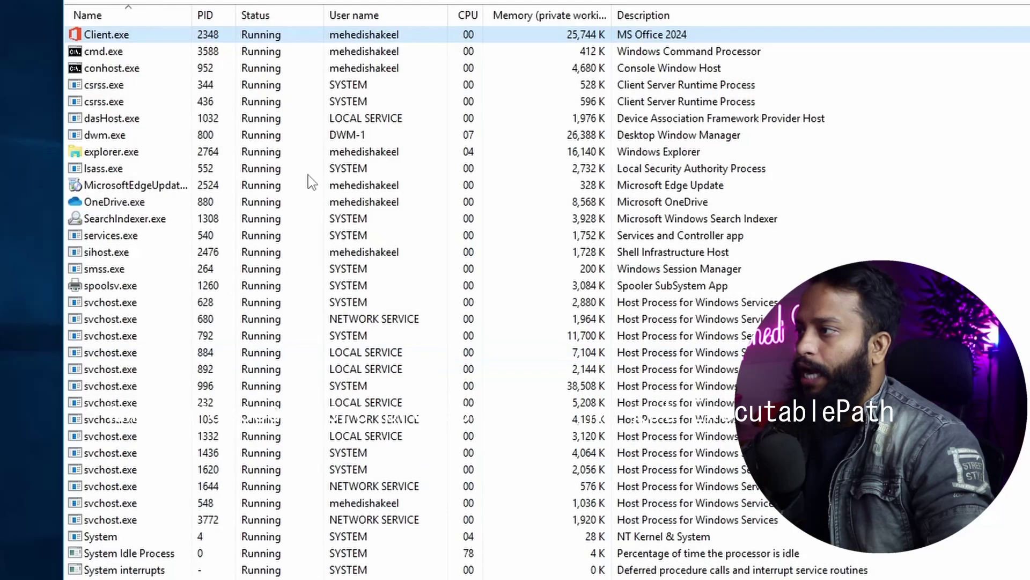
click(1011, 1)
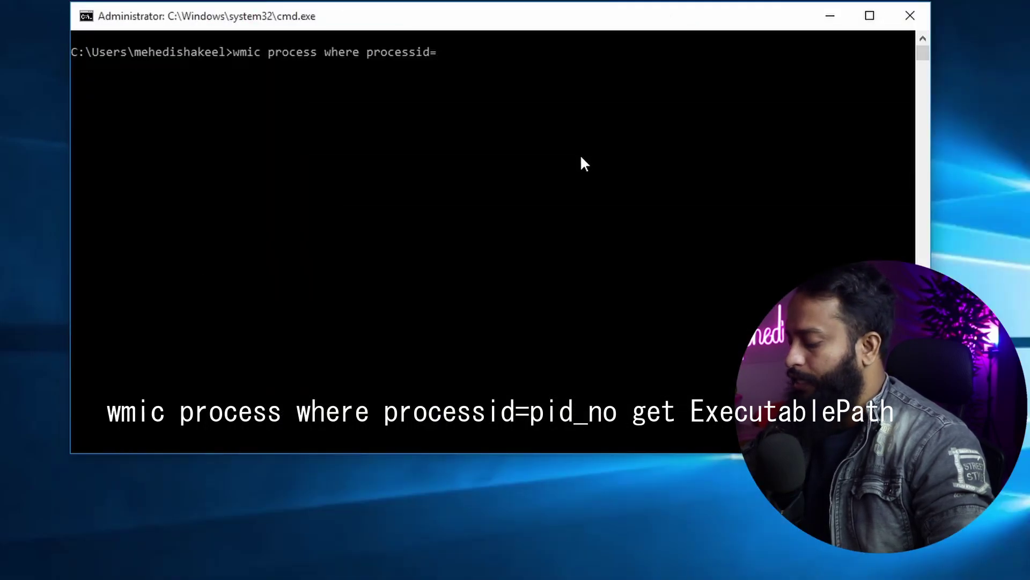
text(2348)
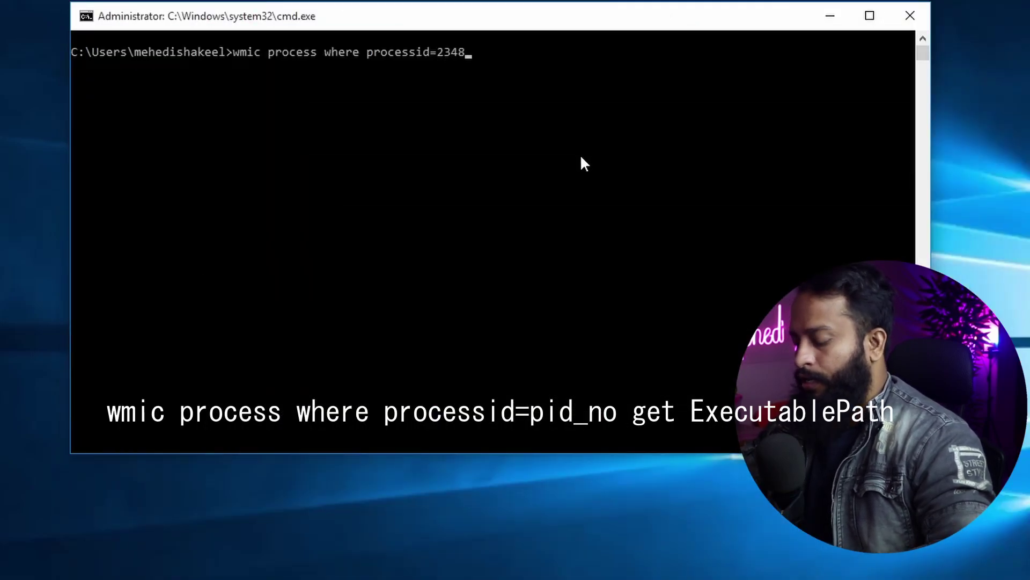
text( get )
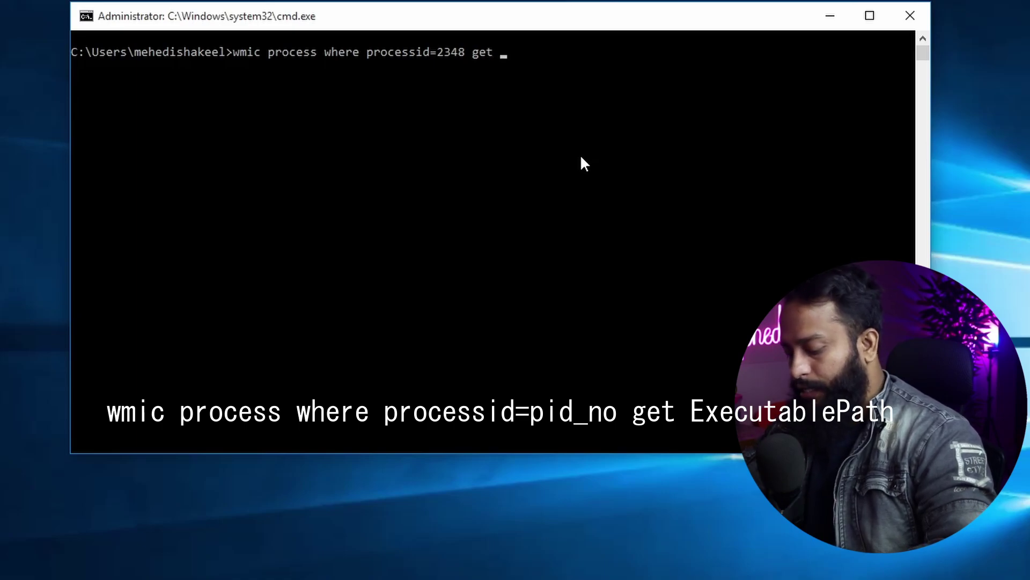
text(Executab)
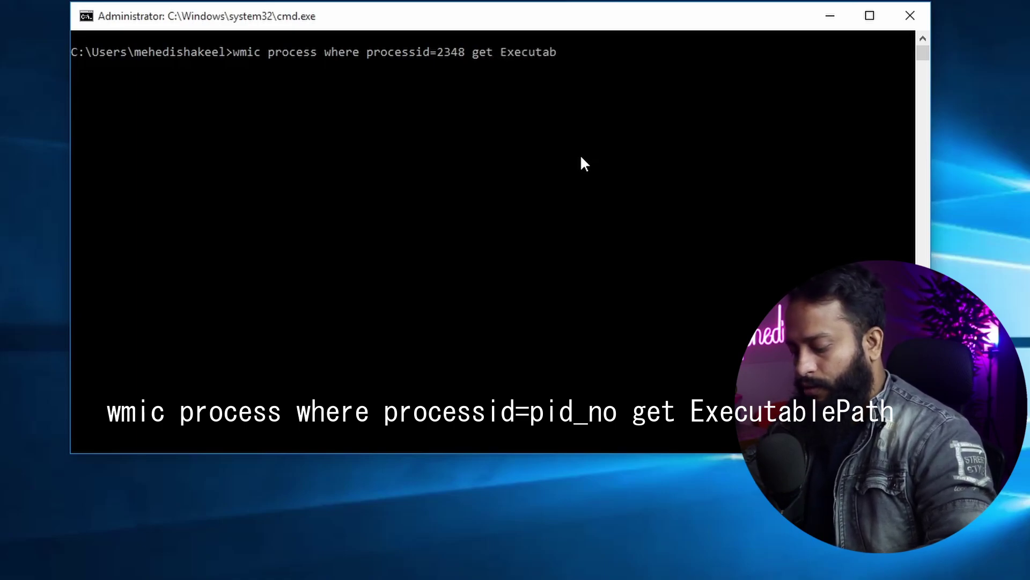
text(lePath)
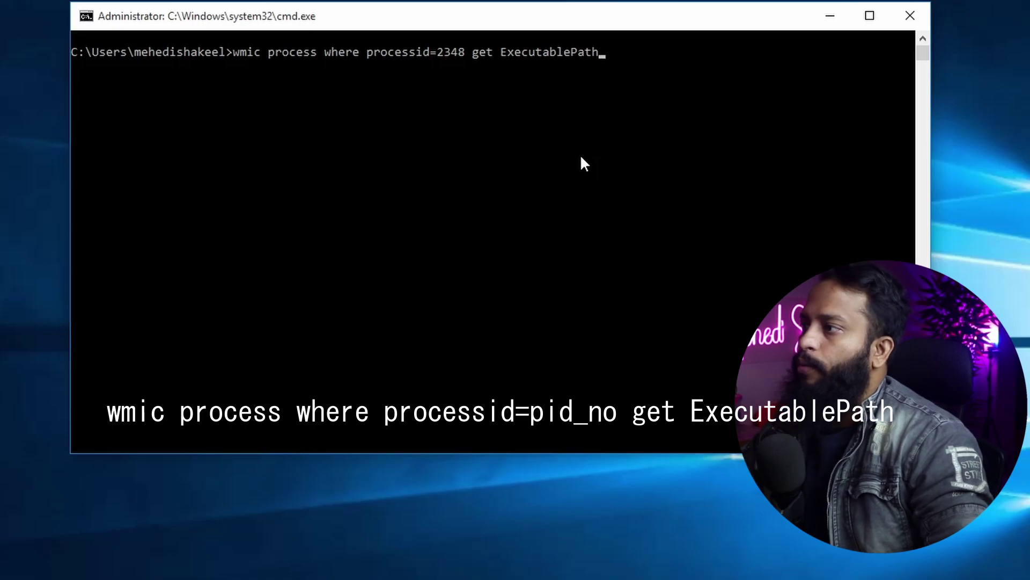
key(Return)
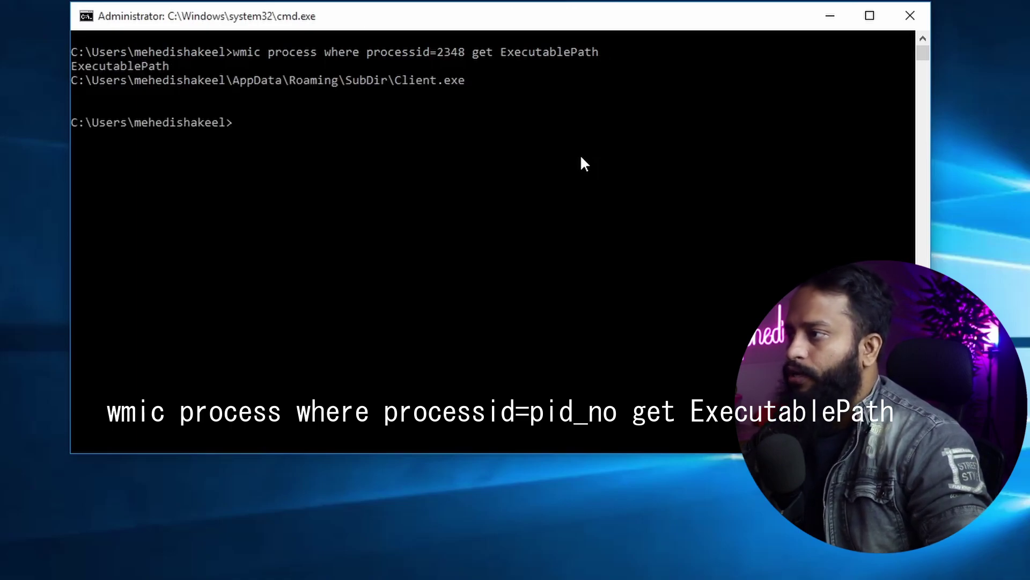
Select the Client.exe file name in the AppData\Roaming\SubDir path and bring up File Explorer.
click(396, 80)
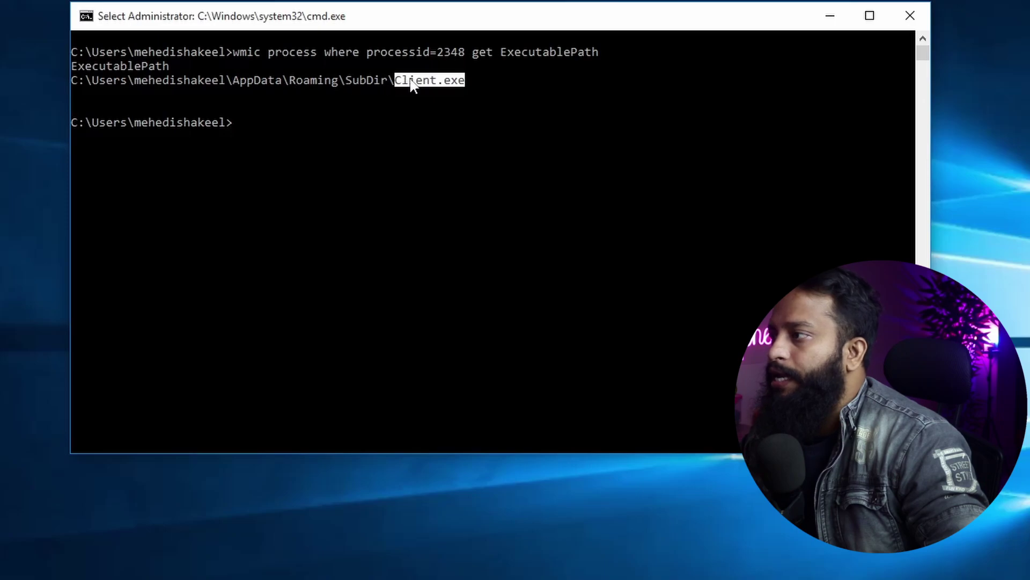
mouse_move(464, 80)
mouse_down()
mouse_move(395, 76)
mouse_move(455, 78)
mouse_up()
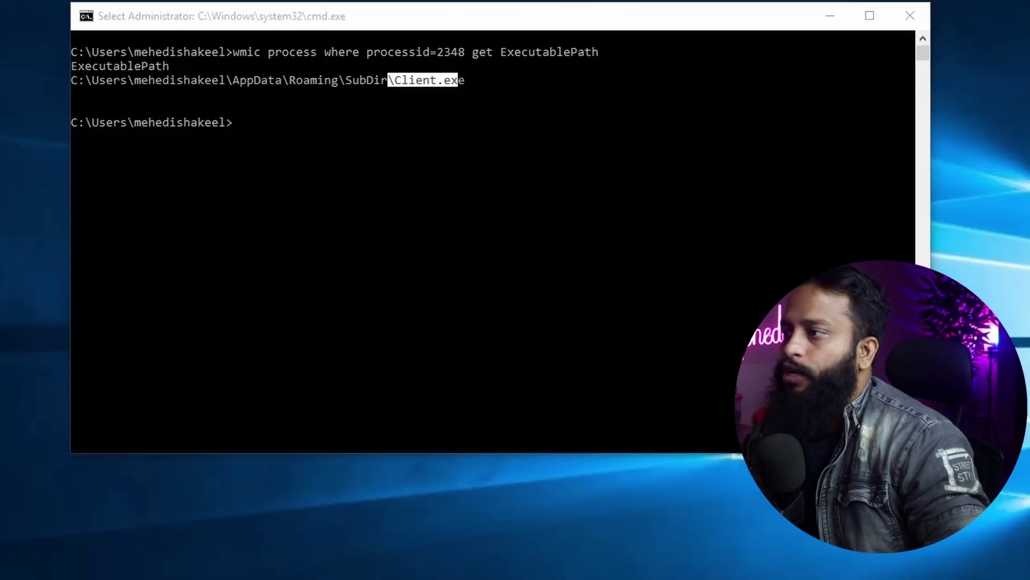
key(super+e)
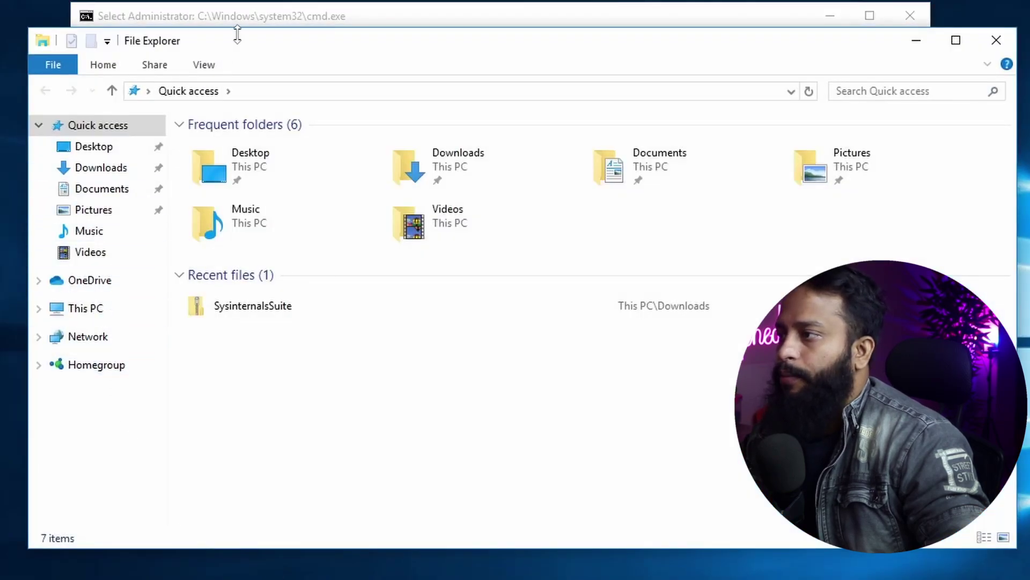
Browse from This PC through C:, Users, the profile, AppData and Roaming into SubDir, showing Client (3,193 KB).
drag(237, 35, 238, 126)
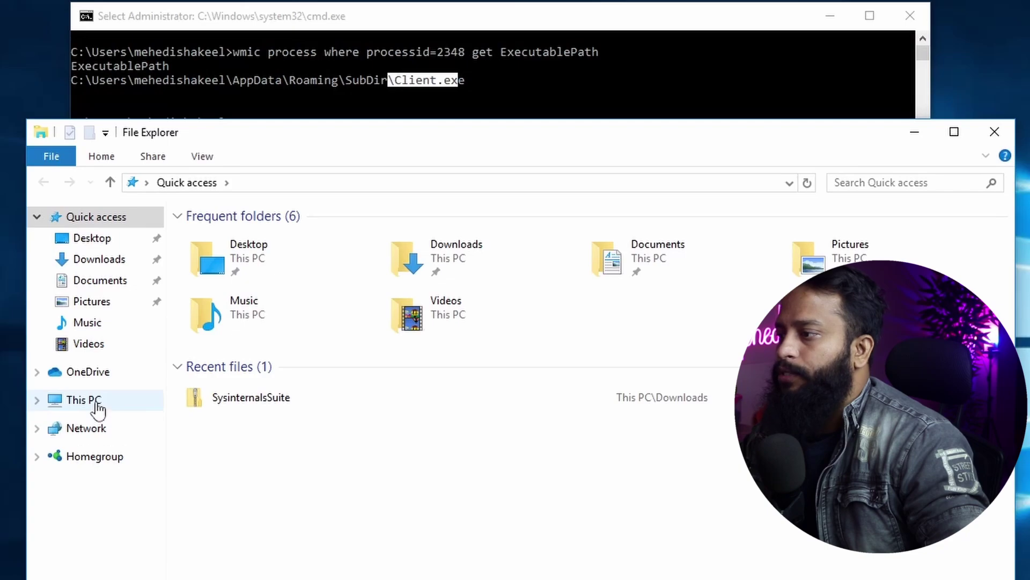
click(81, 399)
double_click(242, 391)
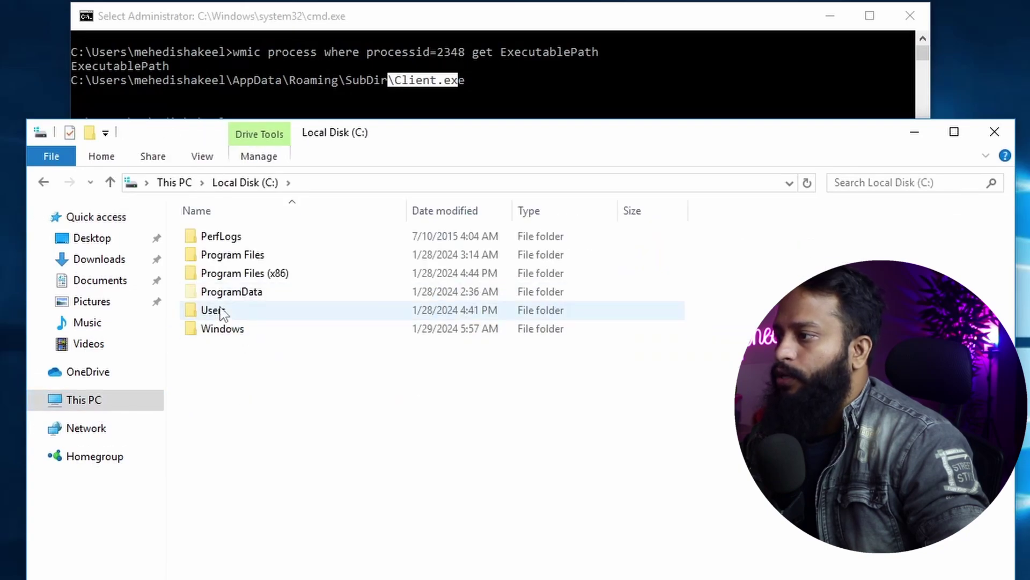
double_click(221, 310)
click(239, 259)
double_click(238, 256)
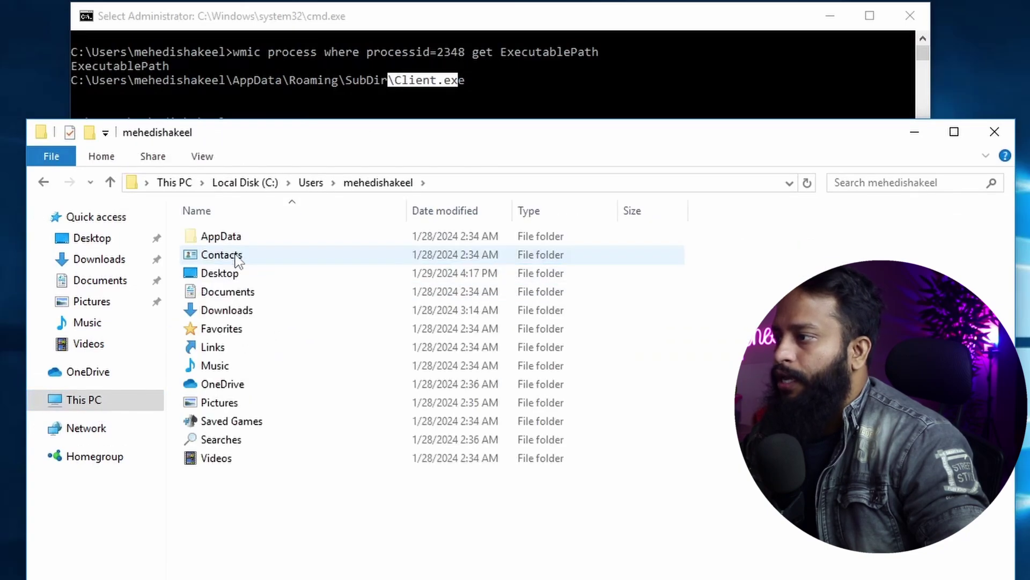
double_click(224, 236)
double_click(224, 274)
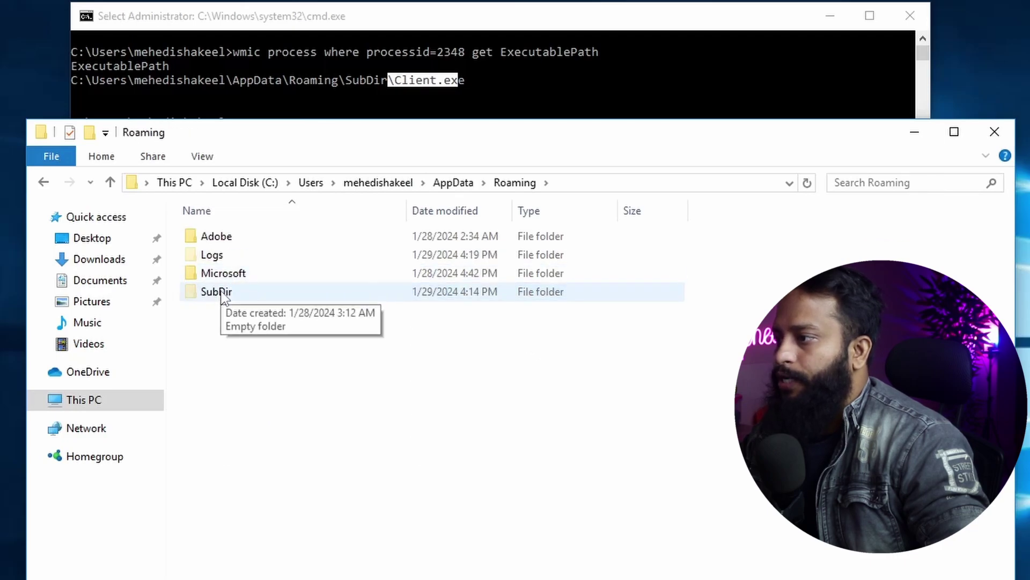
double_click(220, 291)
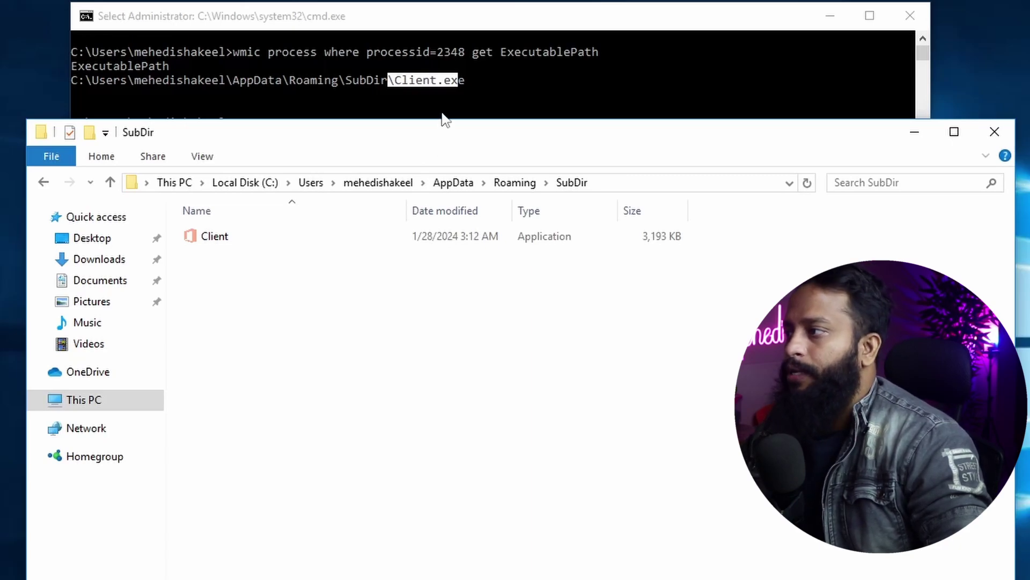
Reselect Client.exe in the command prompt's path output, then close the command prompt.
click(421, 88)
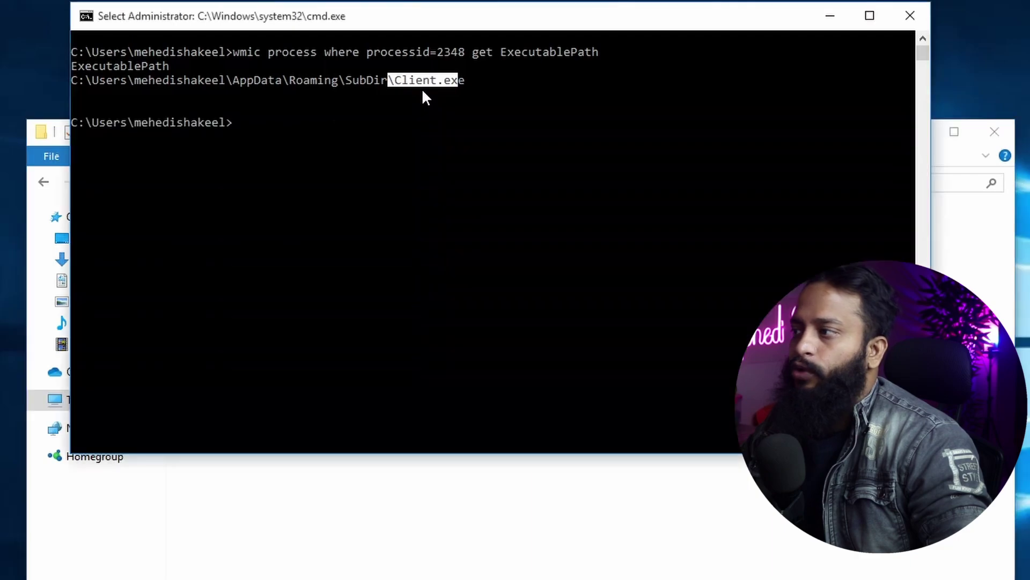
click(394, 78)
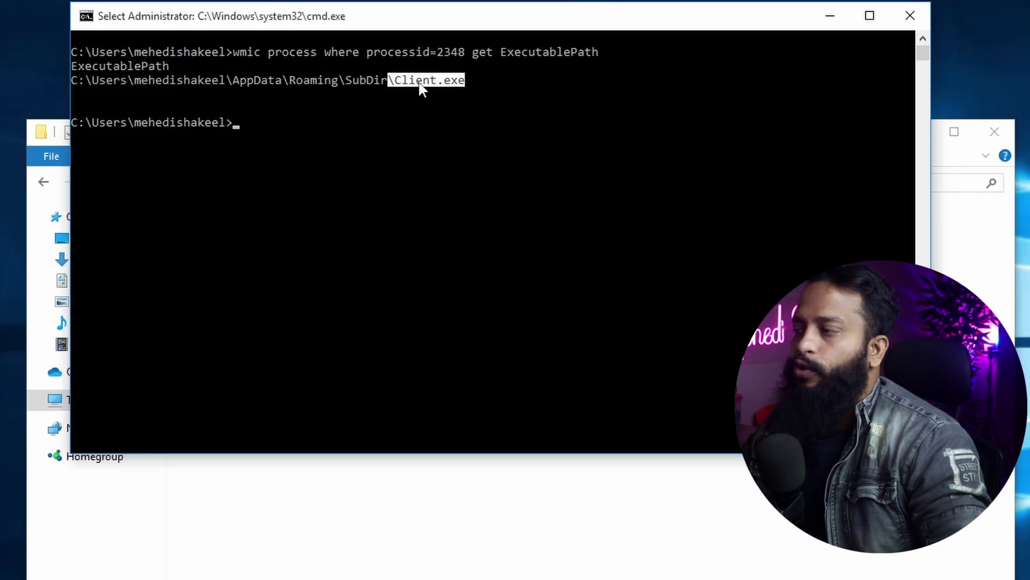
drag(398, 80, 414, 80)
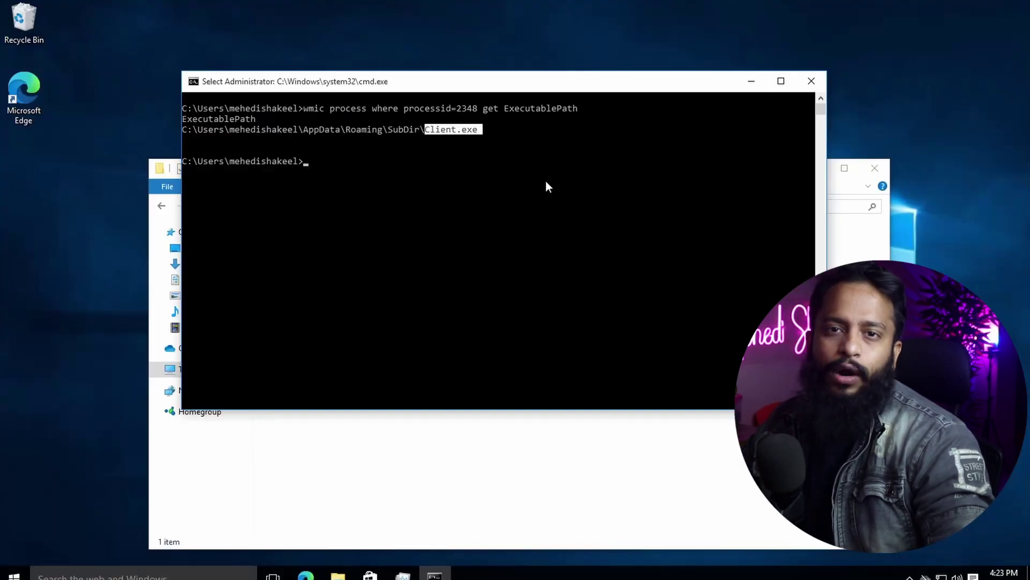
click(811, 80)
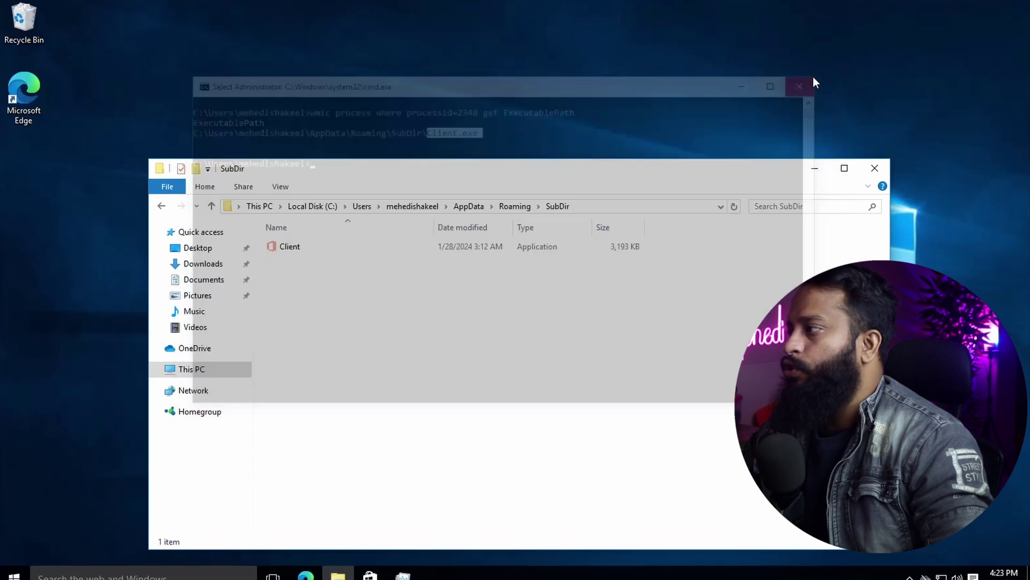
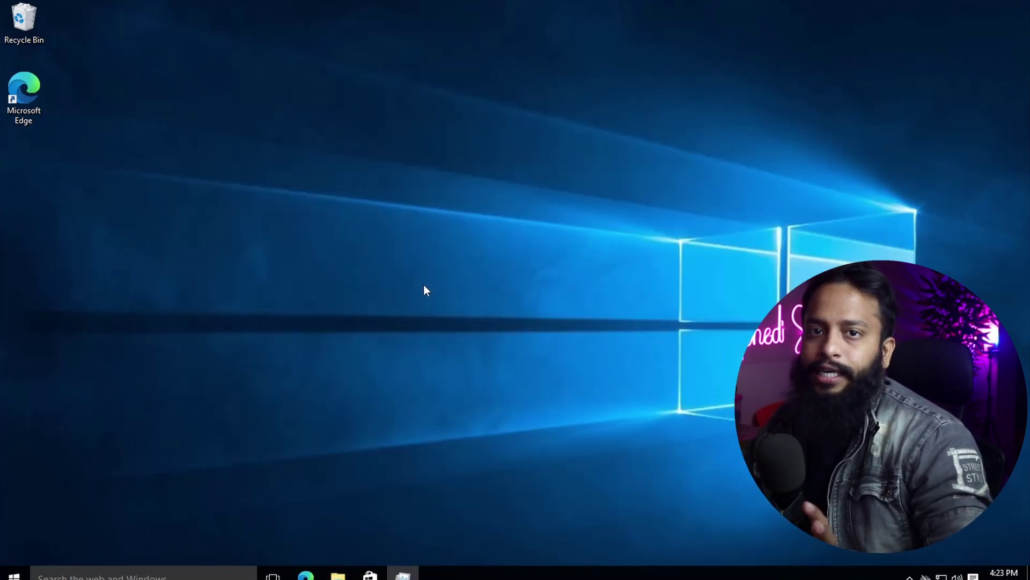
Search Google for 'microsoft sysinternals suite' and view the Sysinternals Suite page on Microsoft Learn.
click(309, 572)
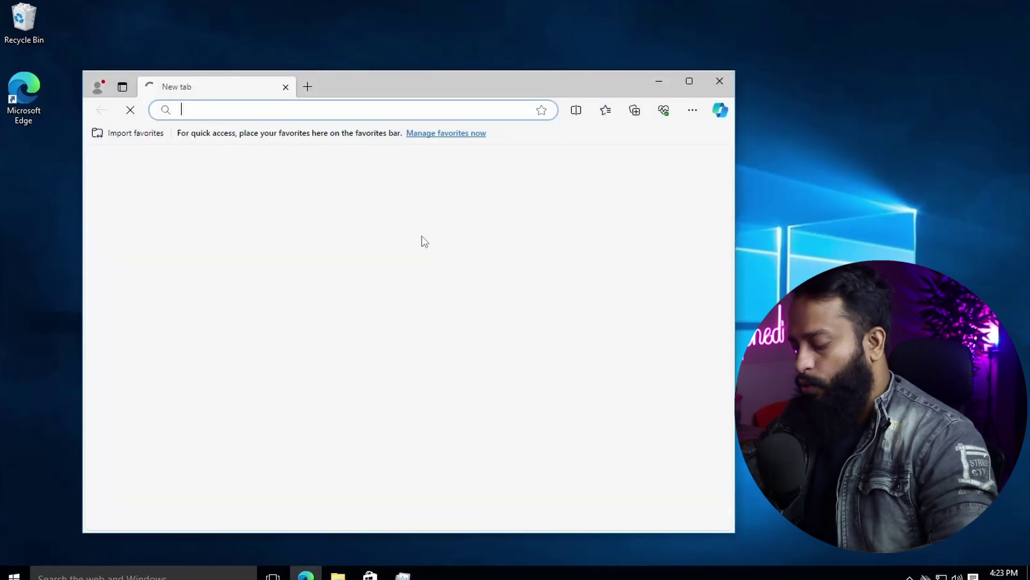
text(google.com)
key(Return)
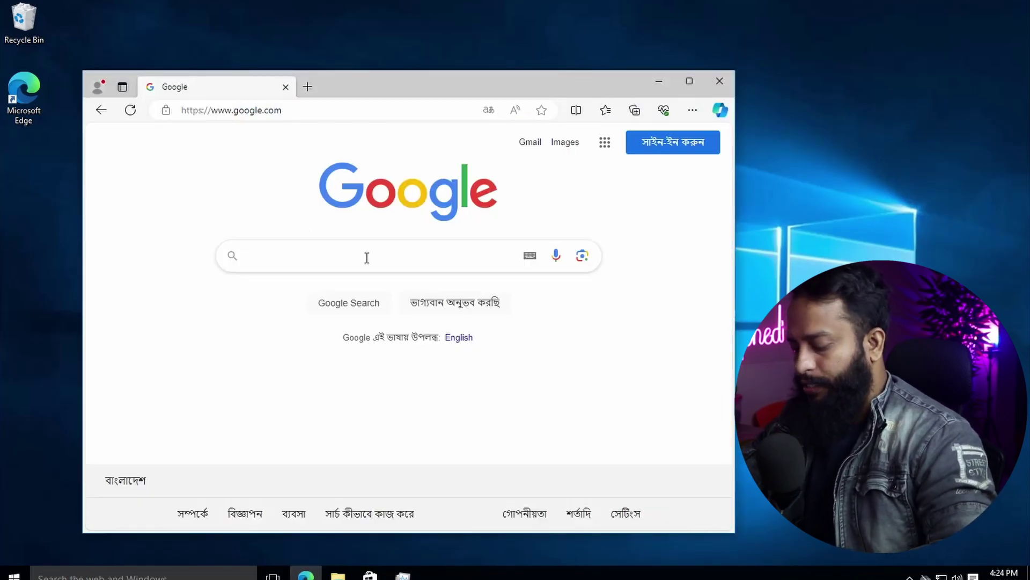
text(micro)
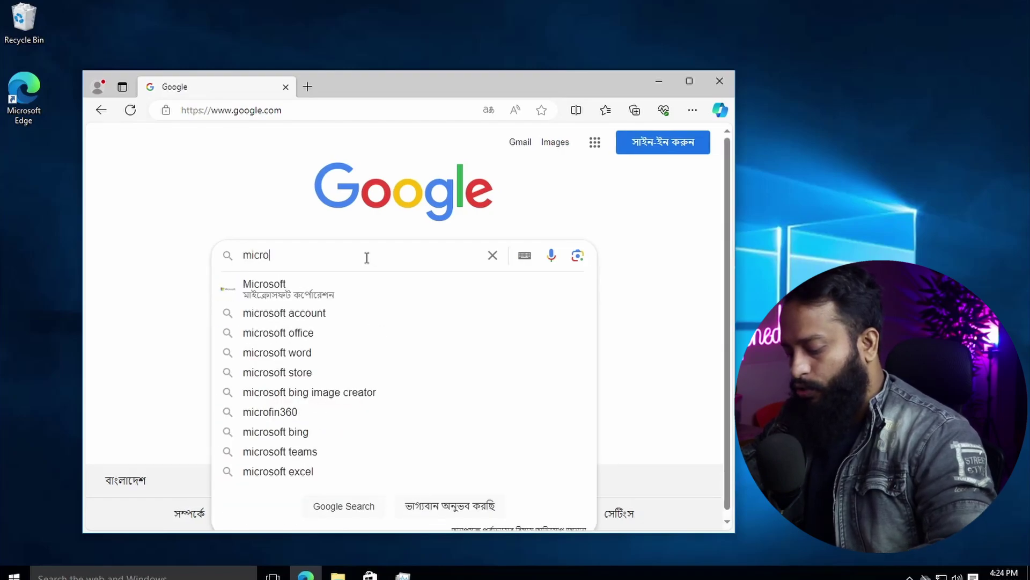
text(soft sysu)
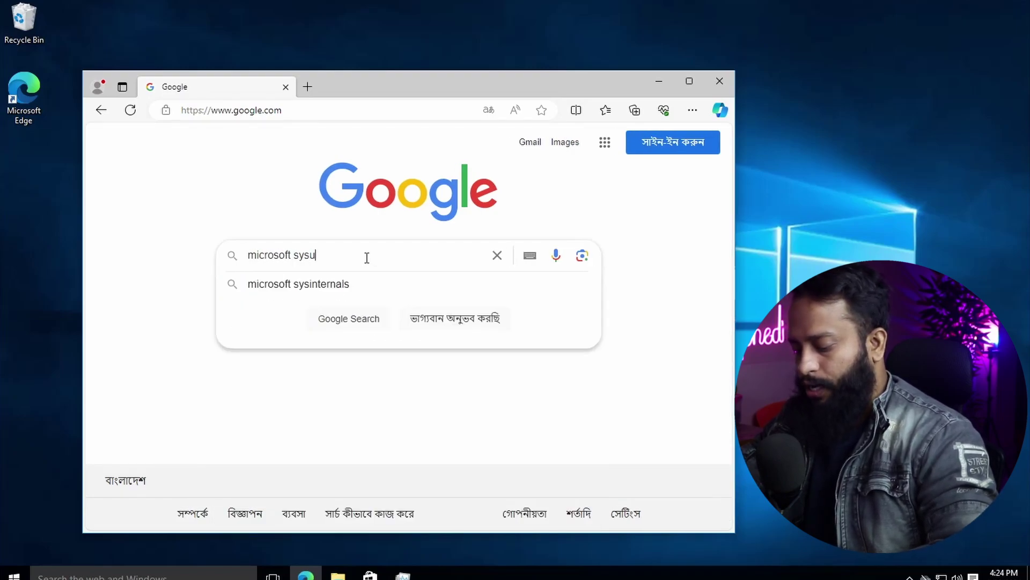
key(BackSpace)
text(internals suite)
key(Return)
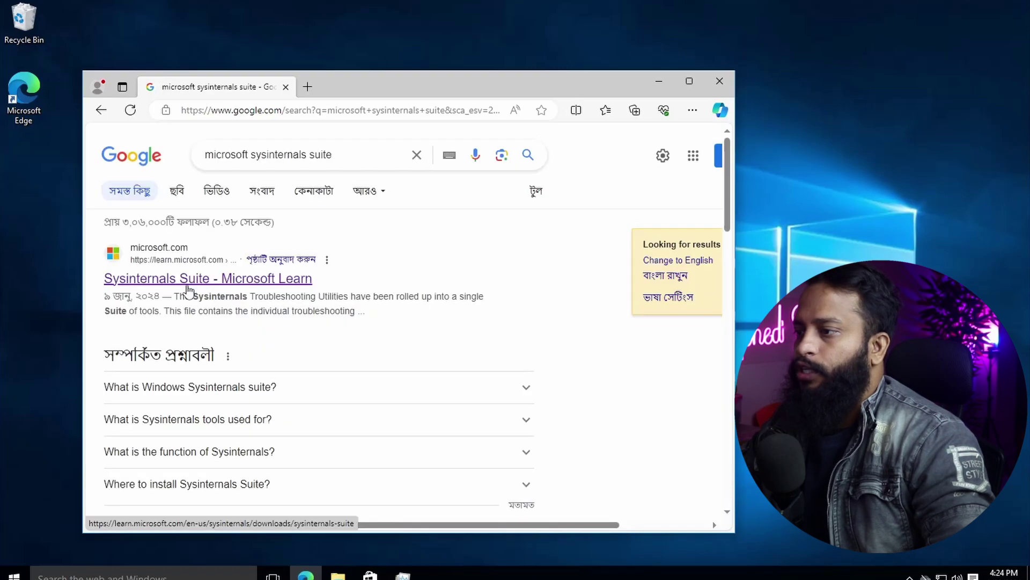
click(310, 281)
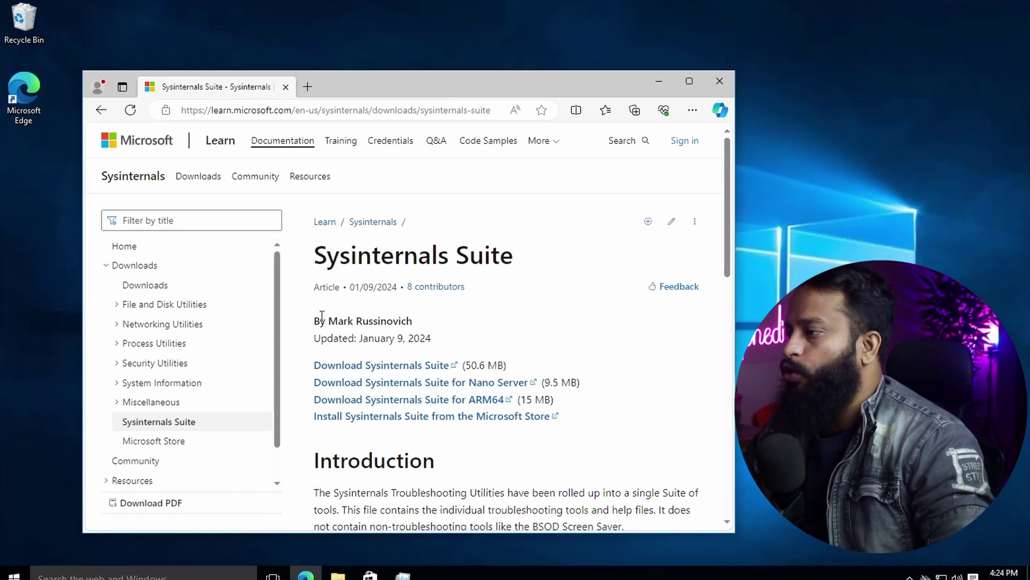
click(720, 82)
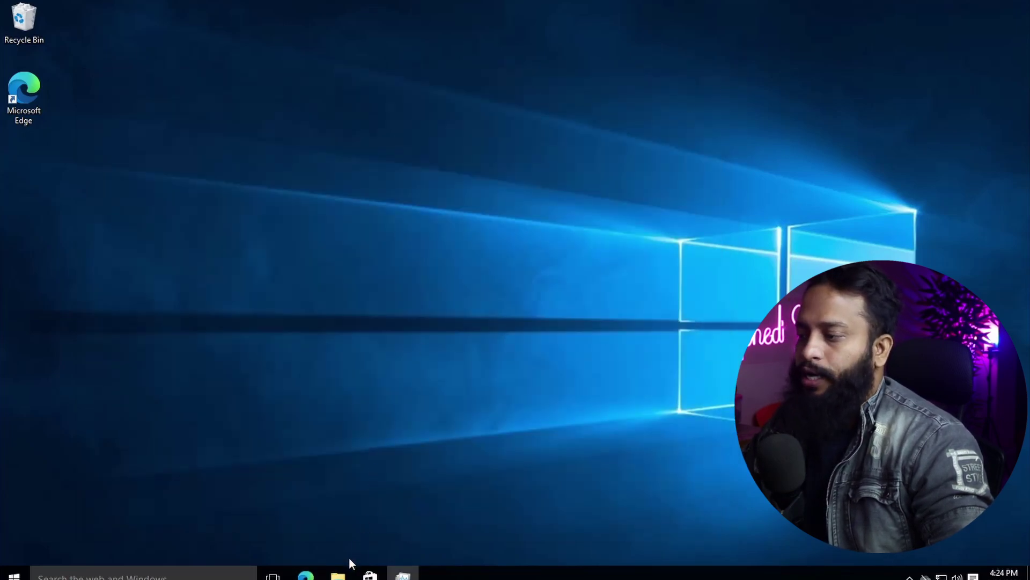
Open the extracted SysinternalsSuite folder from Downloads, listing tools like Autoruns and ADExplorer.
click(338, 576)
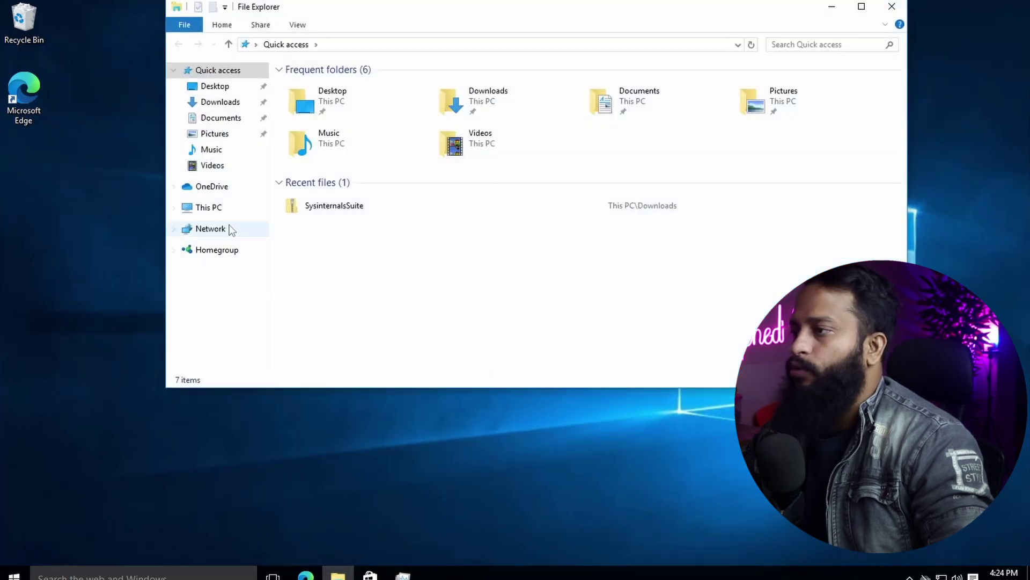
click(222, 101)
drag(409, 8, 407, 68)
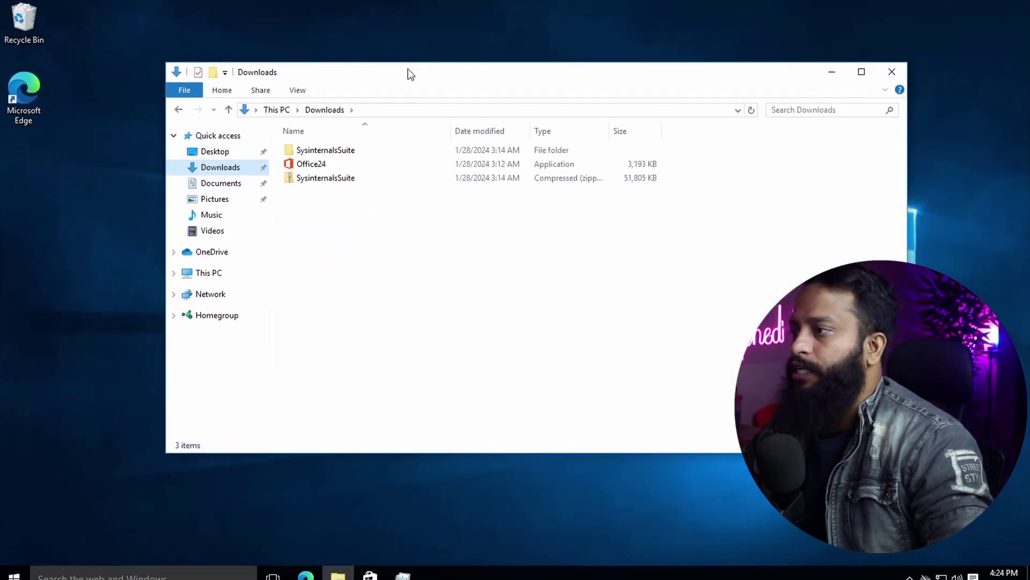
click(332, 153)
double_click(333, 154)
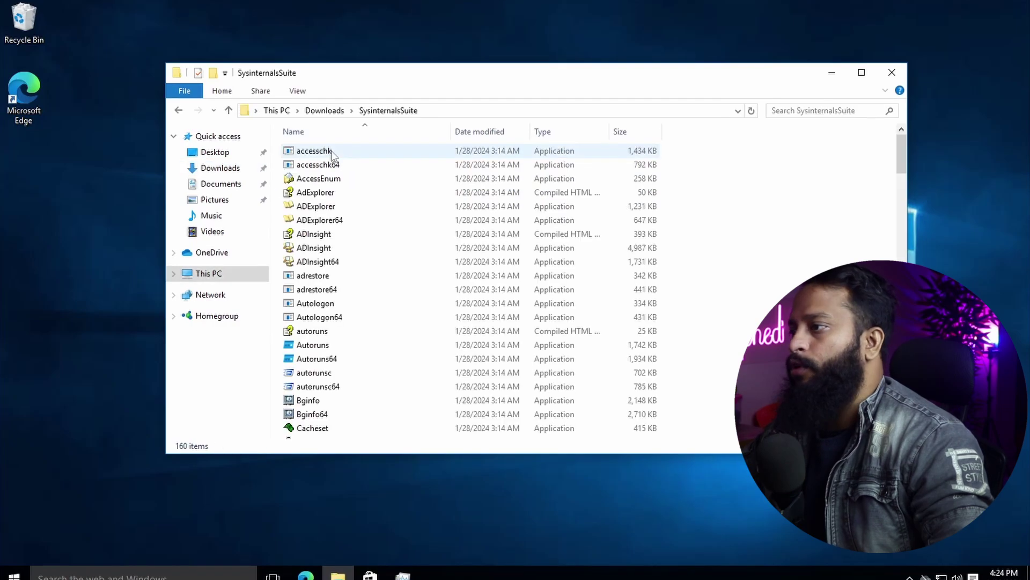
scroll(465, 336, down, 4)
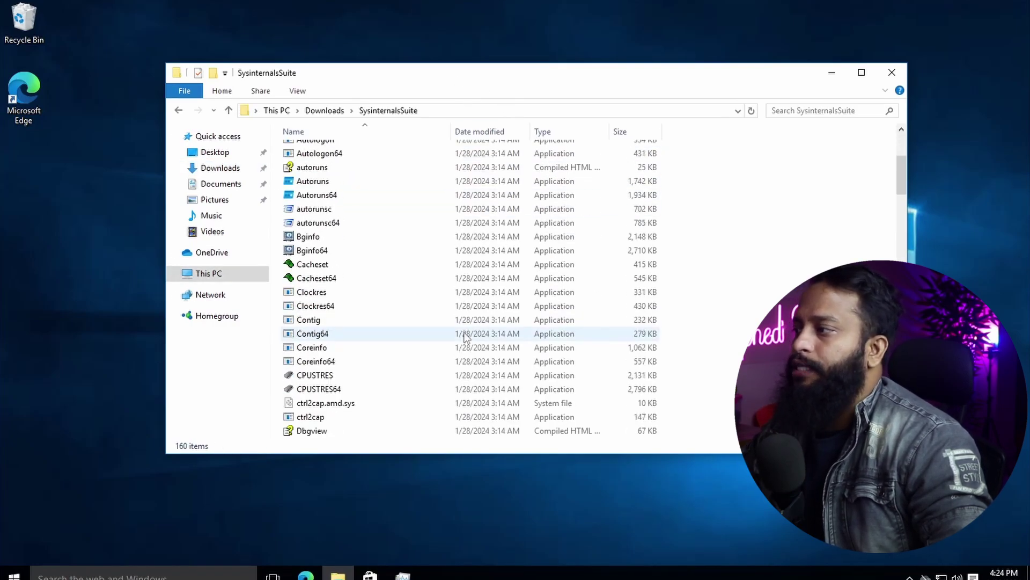
scroll(395, 227, up, 4)
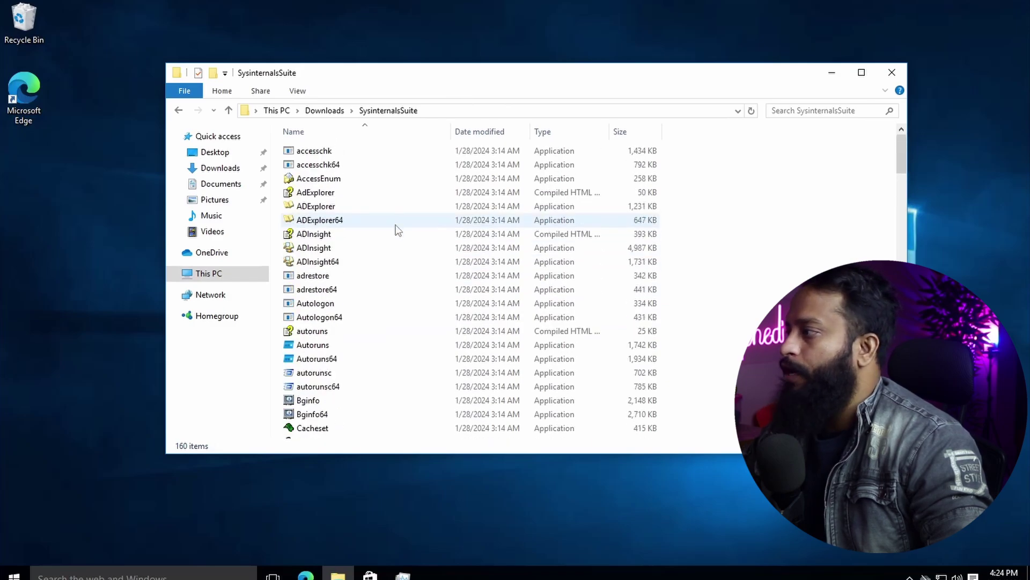
mouse_move(397, 230)
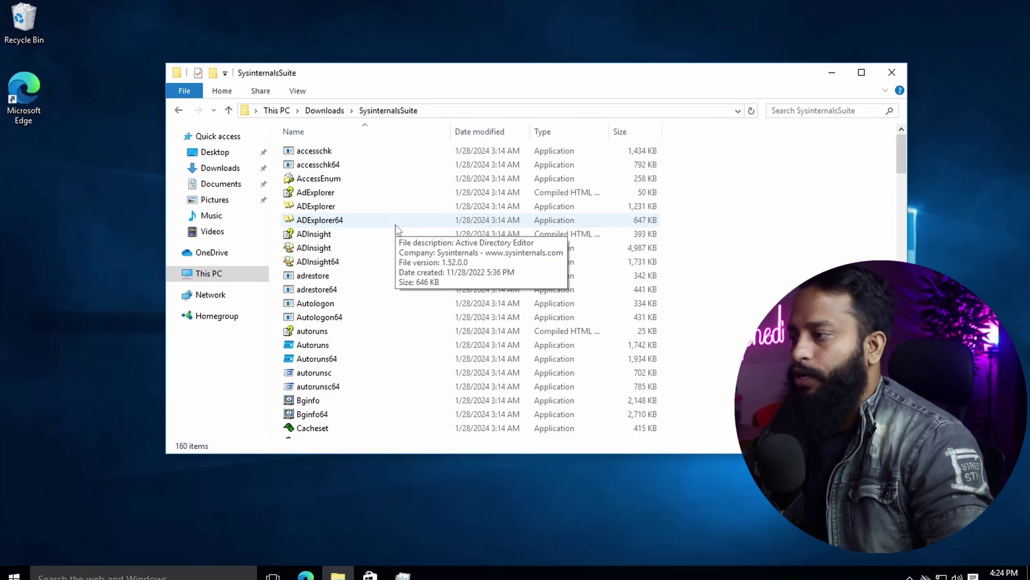
double_click(317, 358)
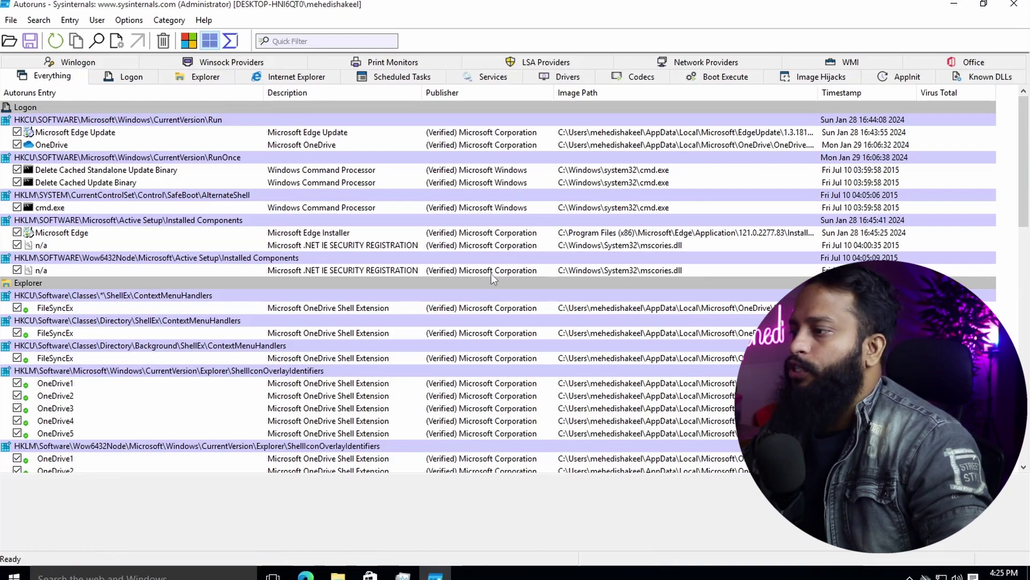
scroll(491, 272, down, 7)
scroll(491, 274, down, 4)
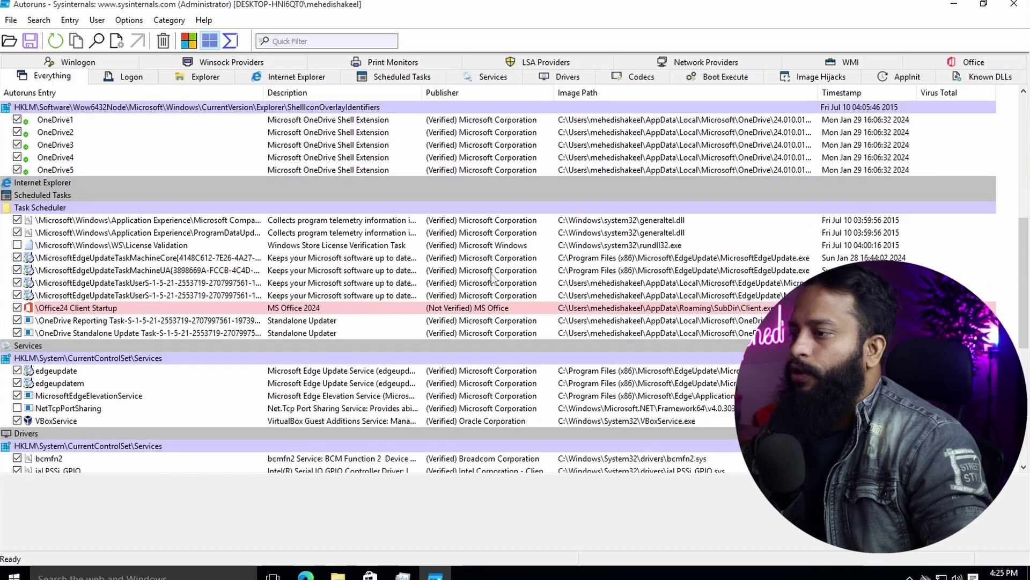
scroll(283, 365, down, 2)
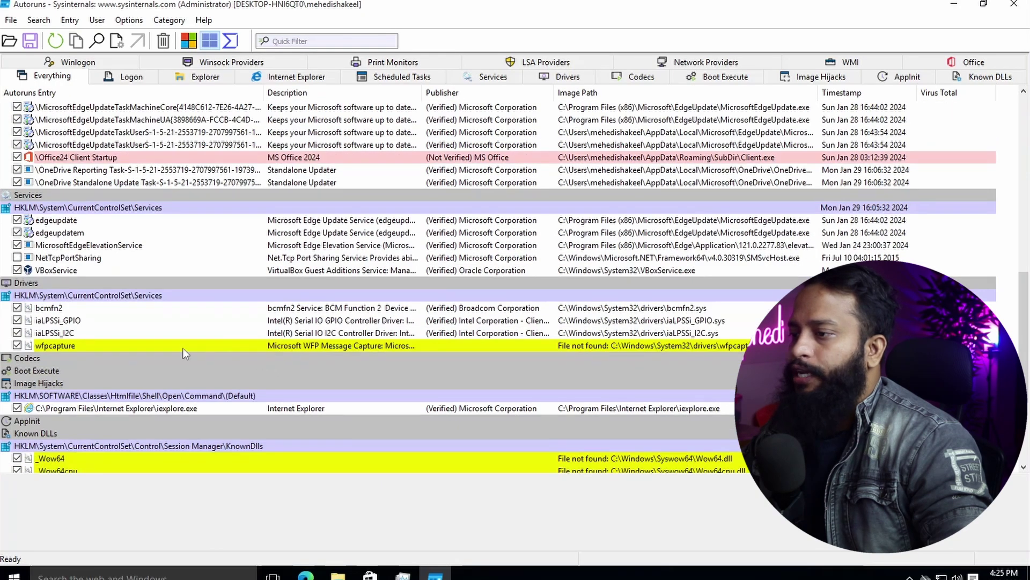
scroll(328, 347, up, 3)
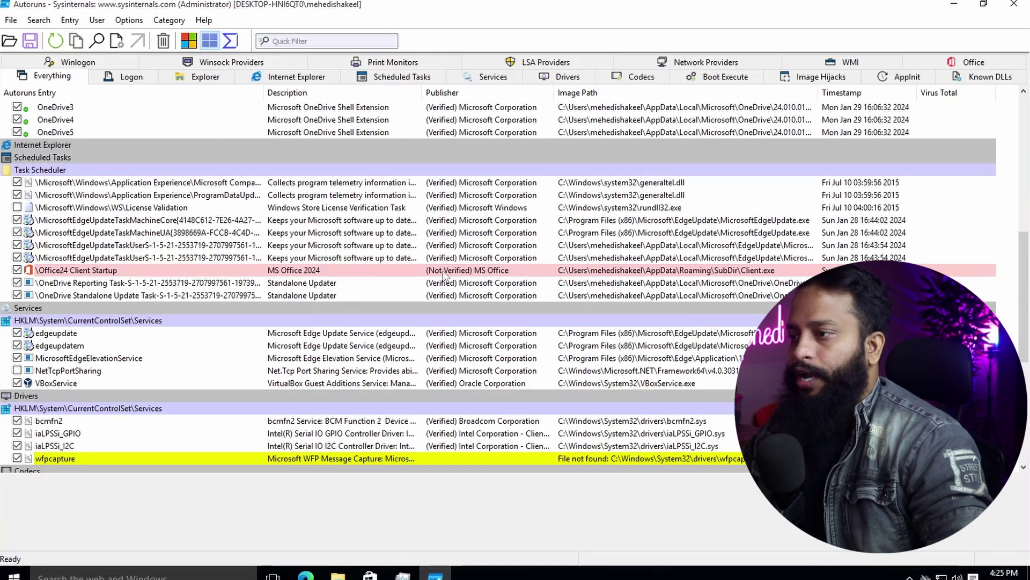
scroll(373, 253, up, 2)
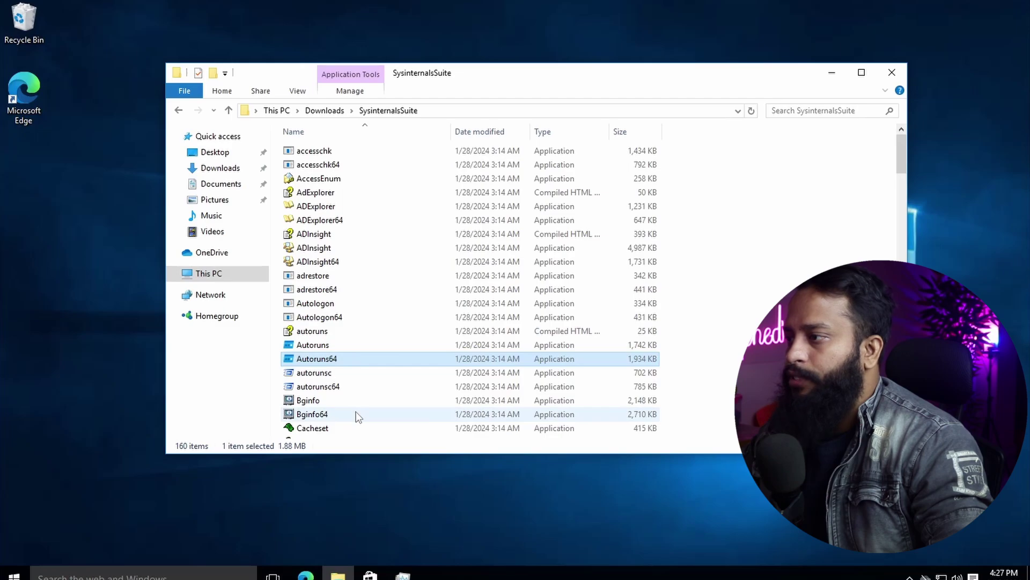
Launch tcpview64 from the SysinternalsSuite folder, allowing it past the security warning.
scroll(355, 411, down, 10)
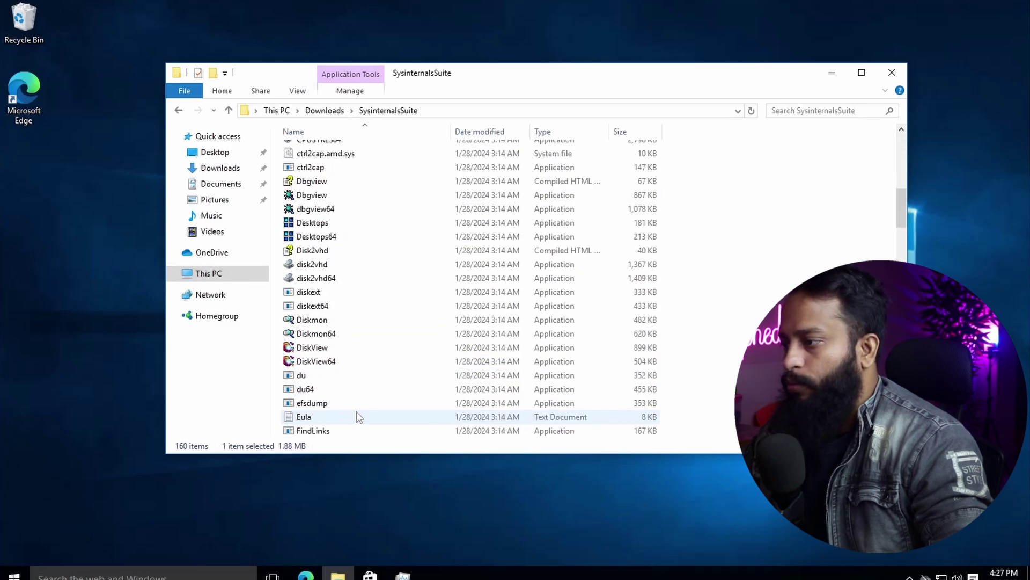
scroll(356, 412, down, 14)
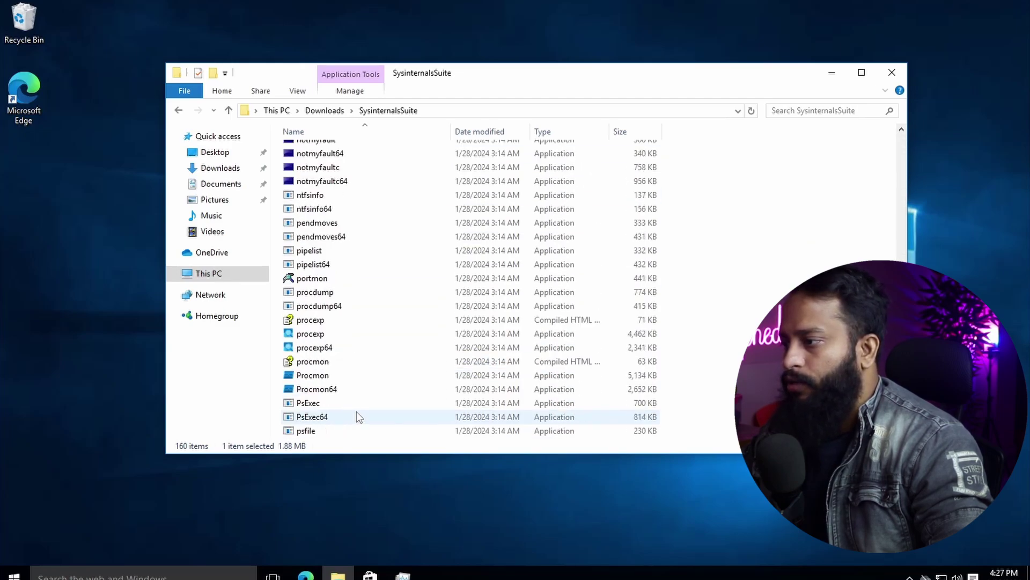
scroll(358, 417, down, 15)
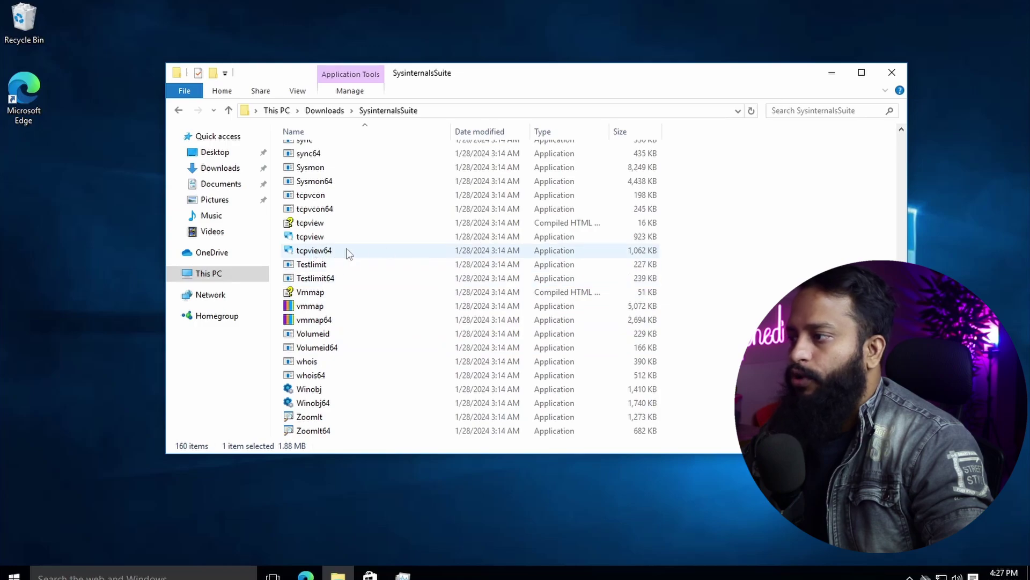
double_click(317, 251)
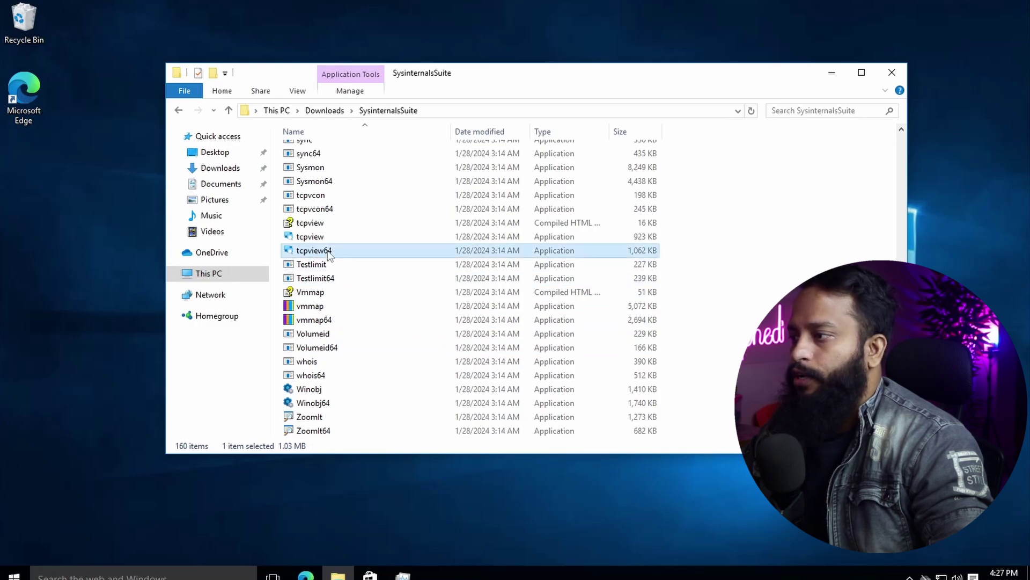
click(552, 301)
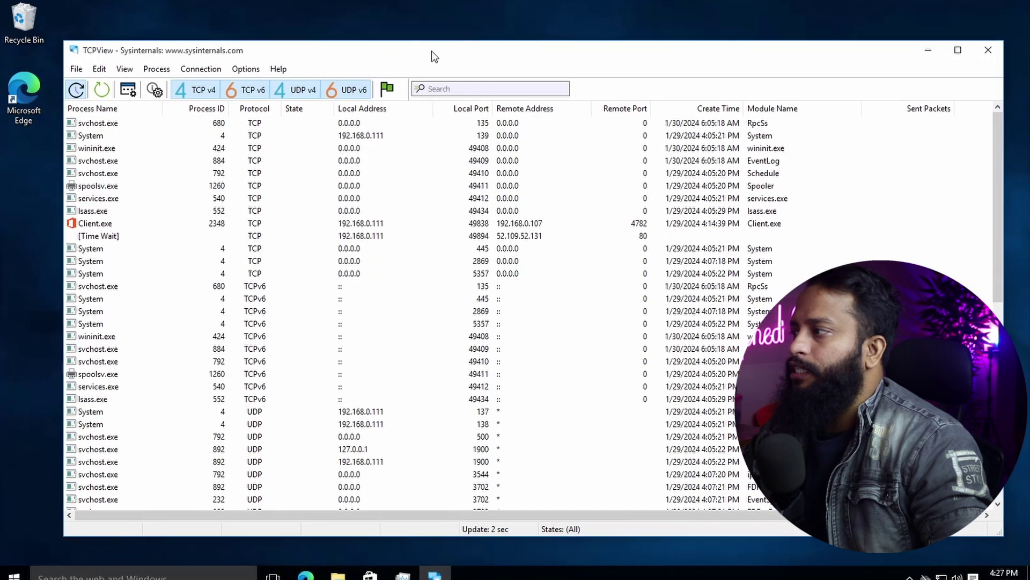
Select the Client.exe row, showing its established TCP connection to 192.168.0.107 on port 4782.
drag(431, 51, 423, 22)
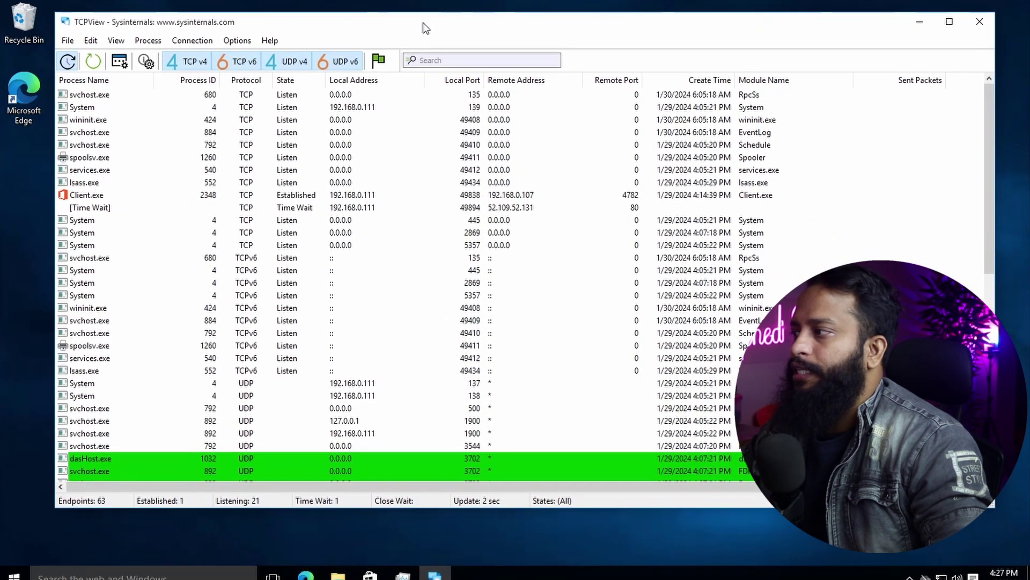
click(358, 197)
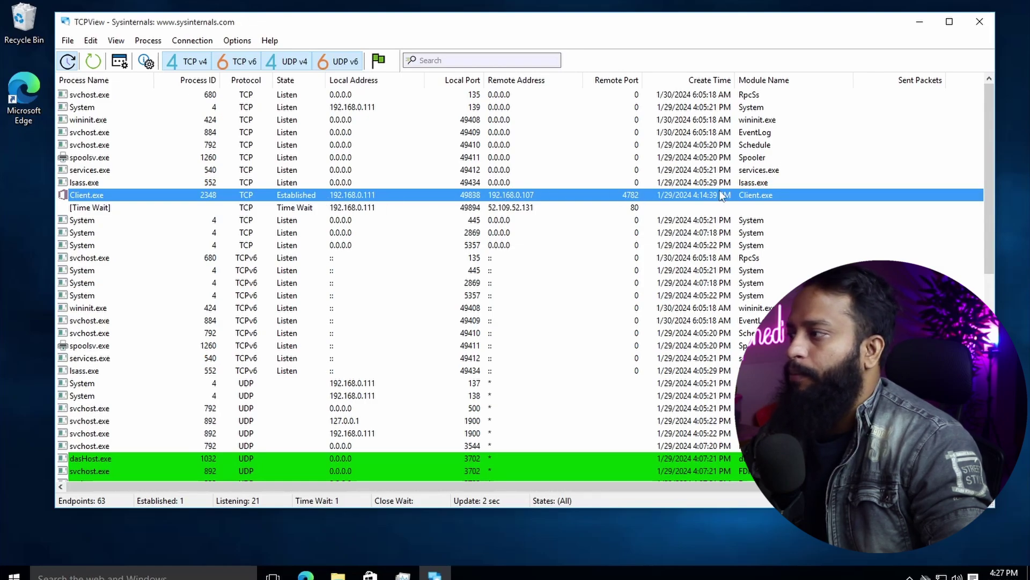
drag(591, 486, 789, 486)
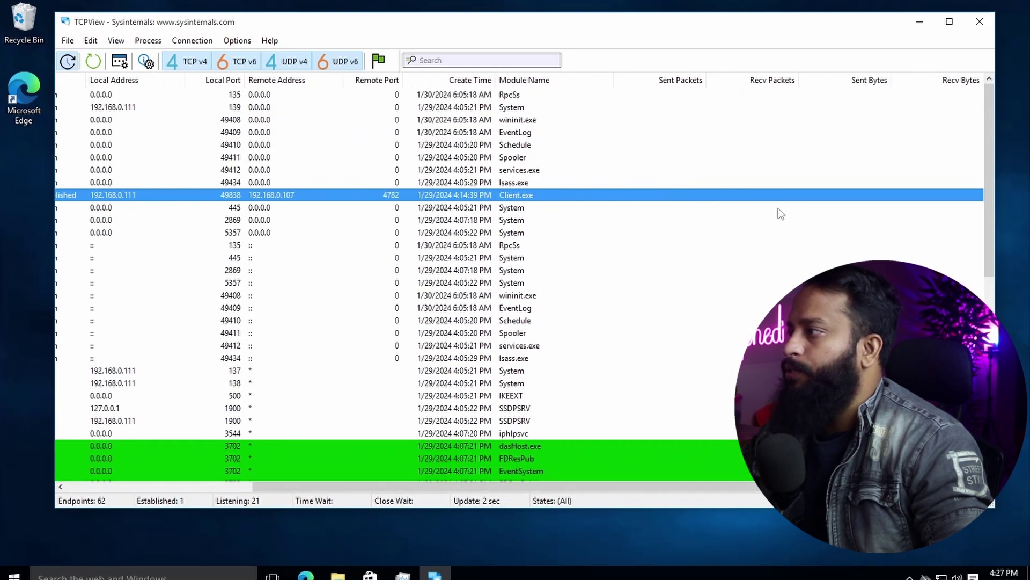
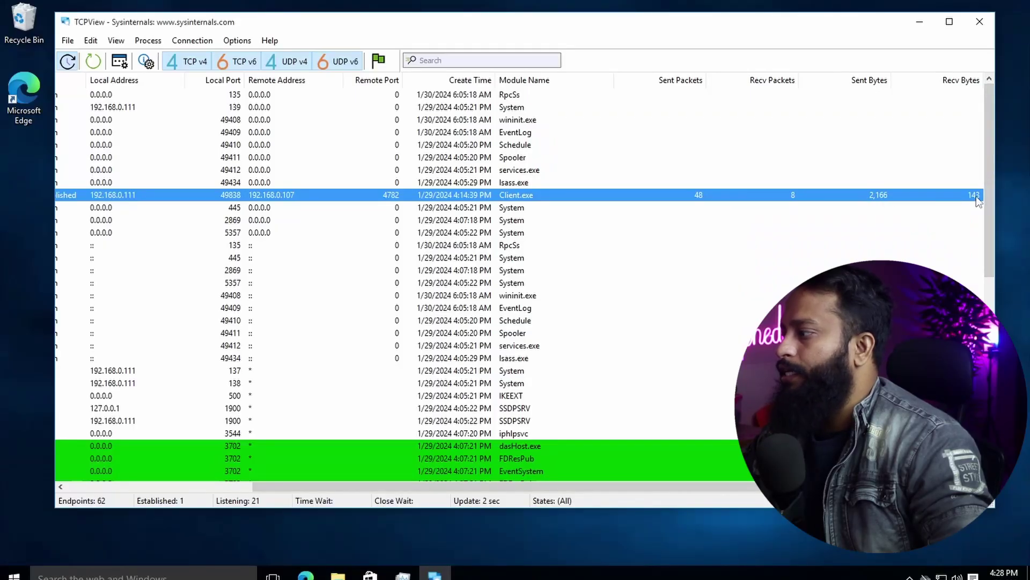
Close TCPView and launch Procmon64 from SysinternalsSuite, allowing it past the security warning.
drag(751, 487, 778, 488)
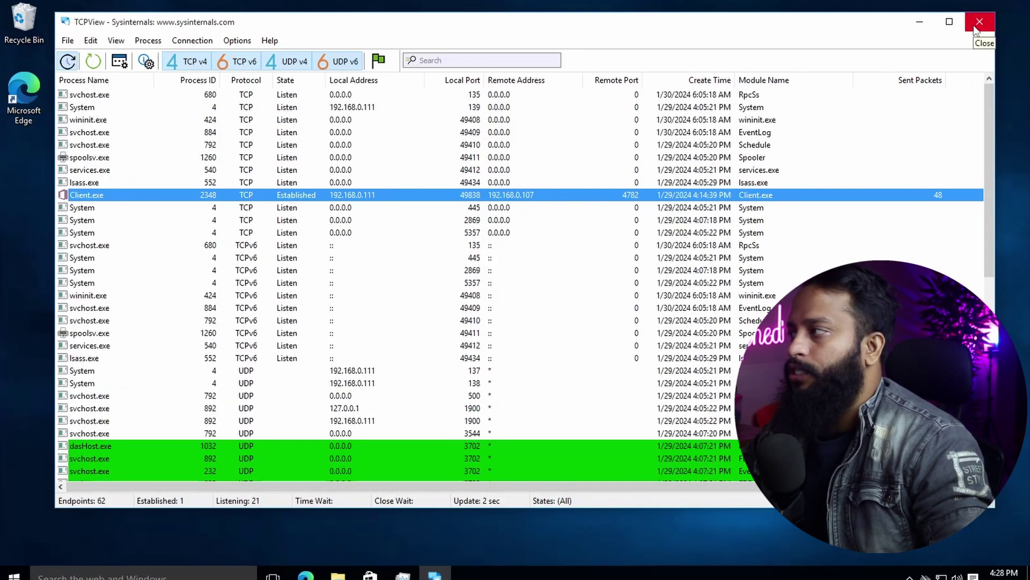
click(975, 27)
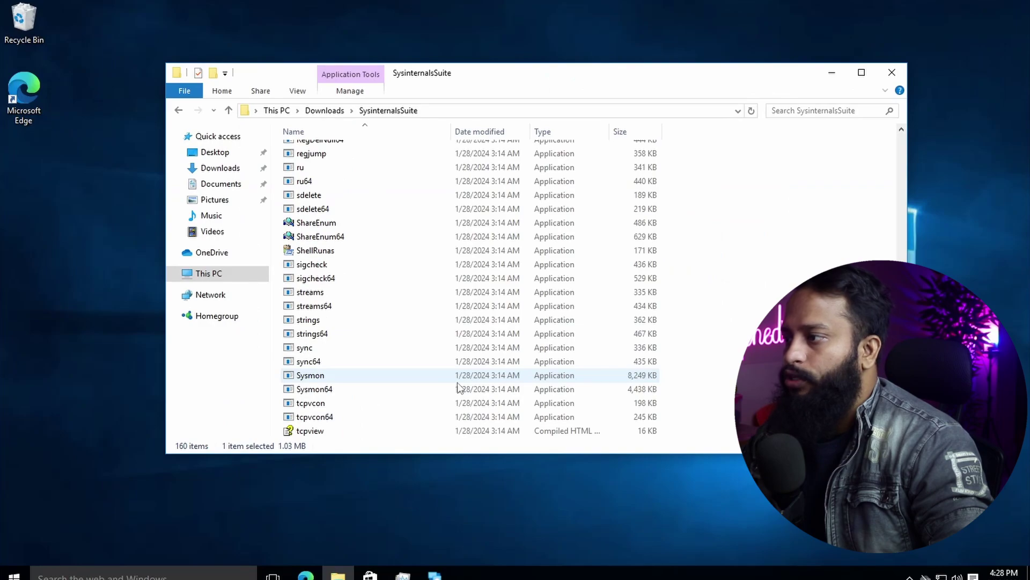
scroll(457, 388, up, 14)
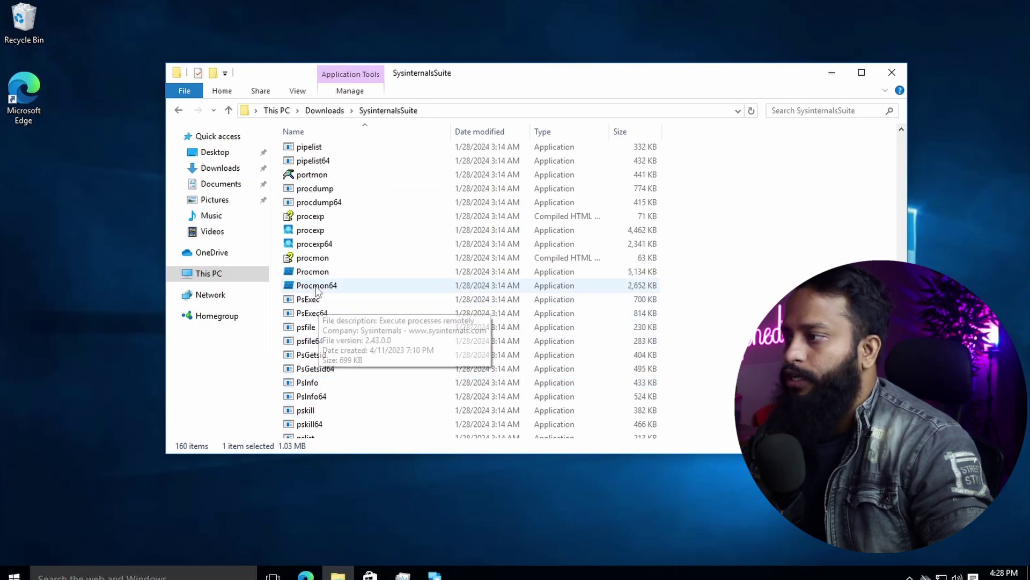
double_click(333, 287)
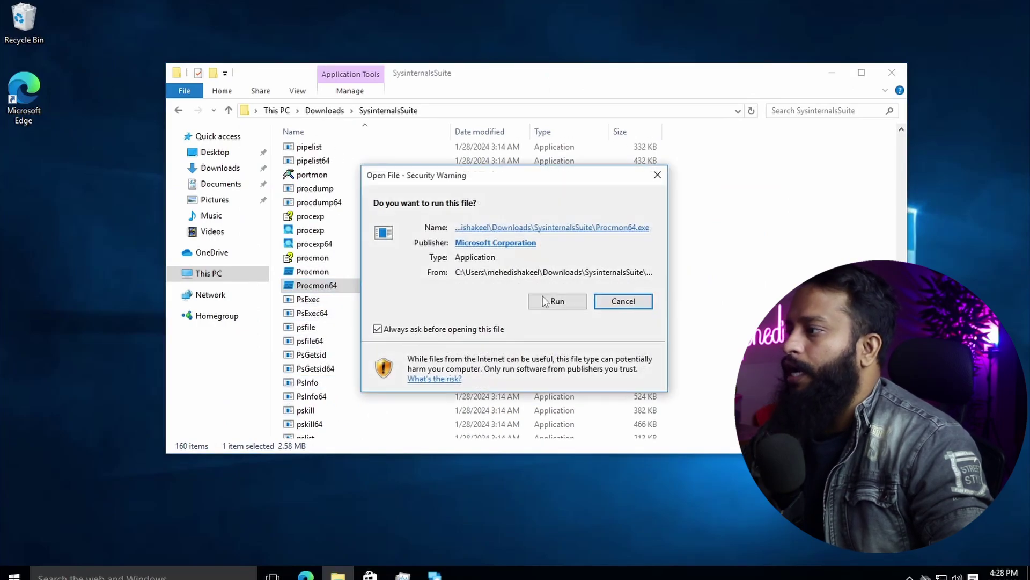
click(543, 299)
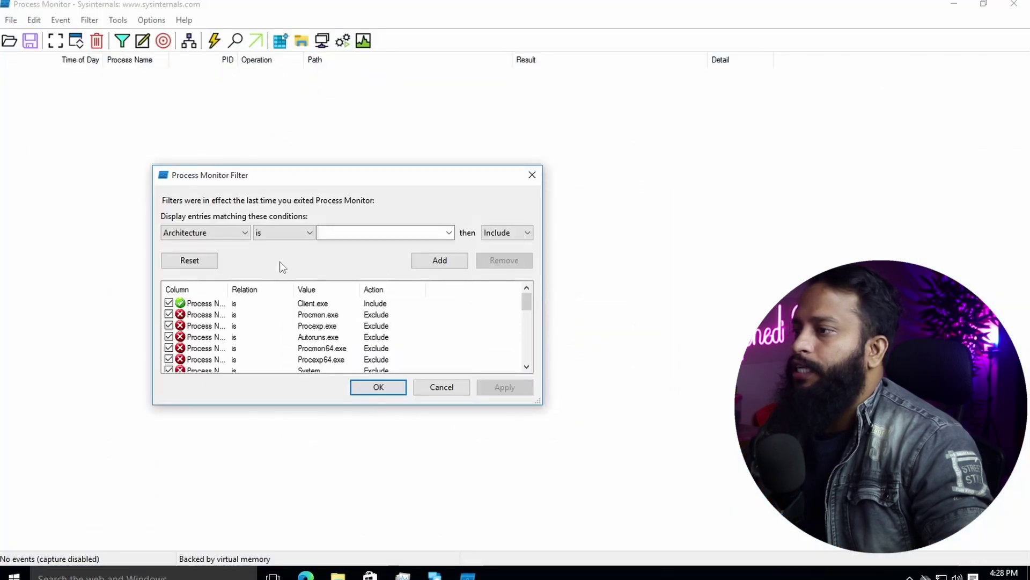
Reset Process Monitor's filters to defaults, dropping the old Client.exe rule.
click(197, 262)
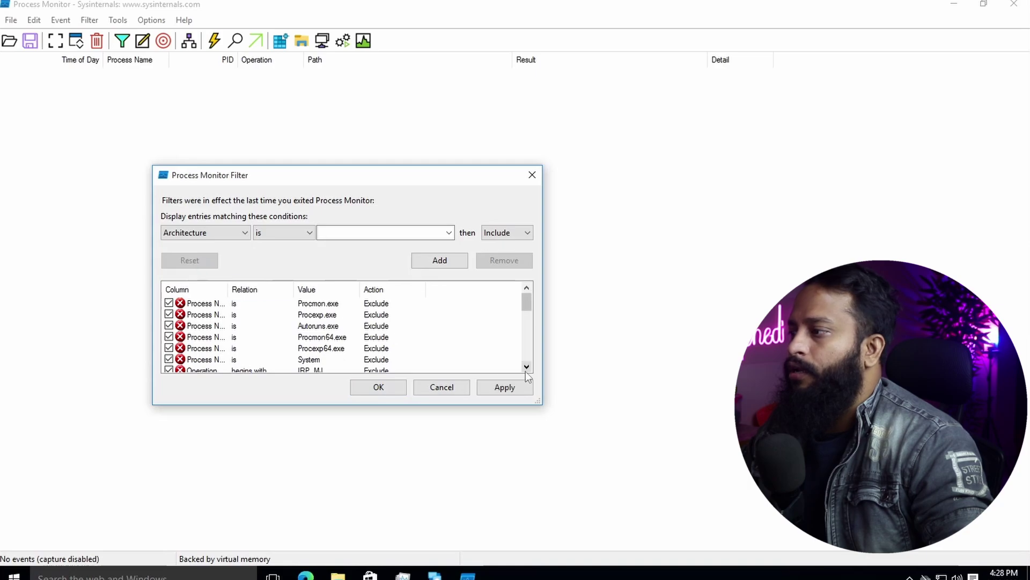
click(378, 387)
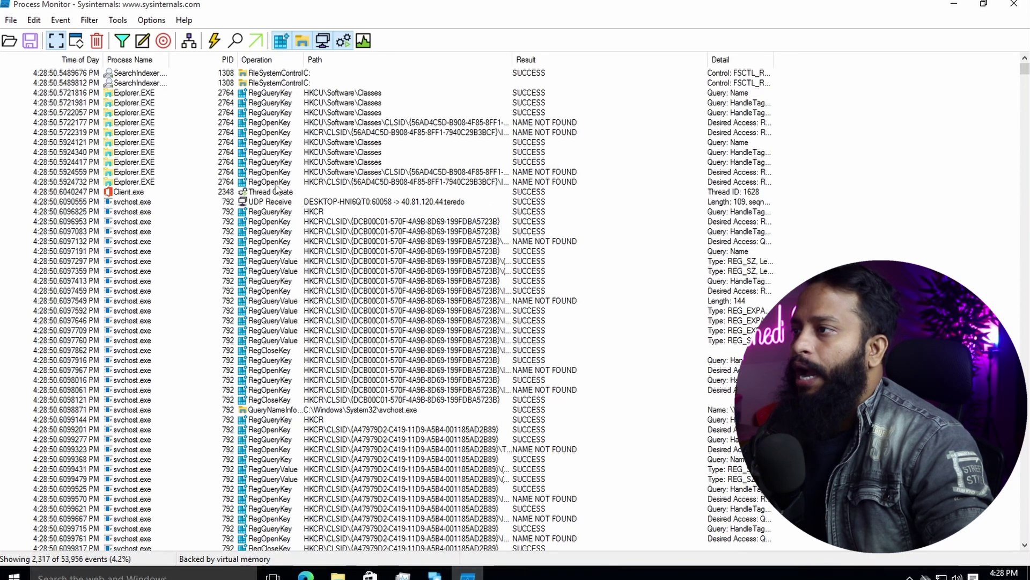
Add and apply an include filter: Process Name is Client.exe.
click(123, 40)
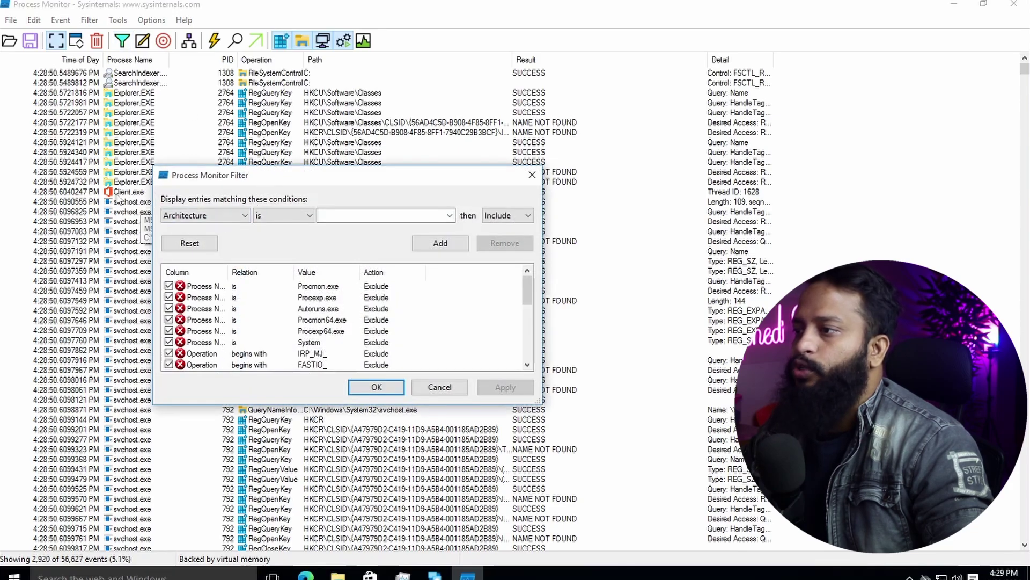
click(233, 216)
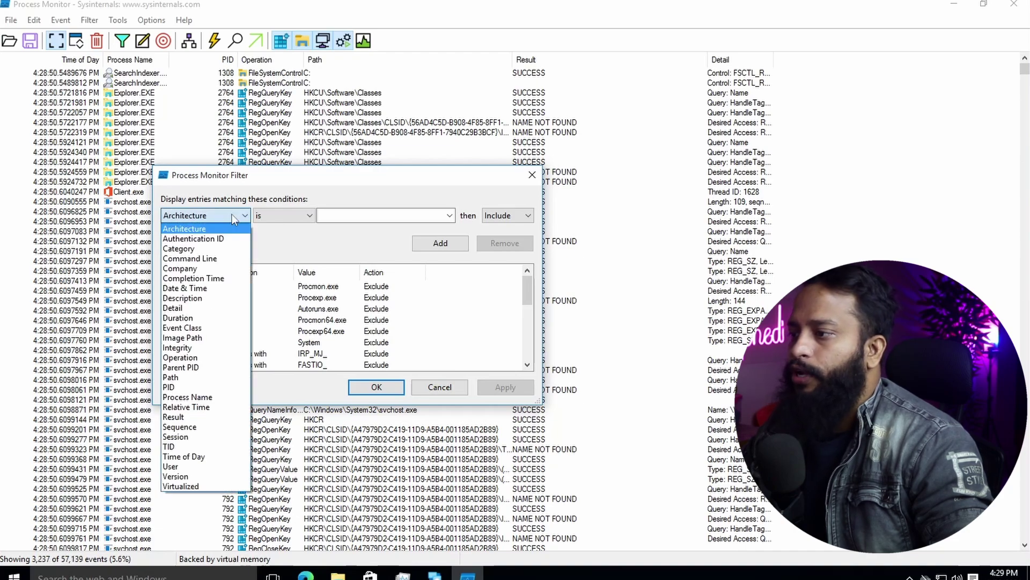
click(213, 397)
click(332, 214)
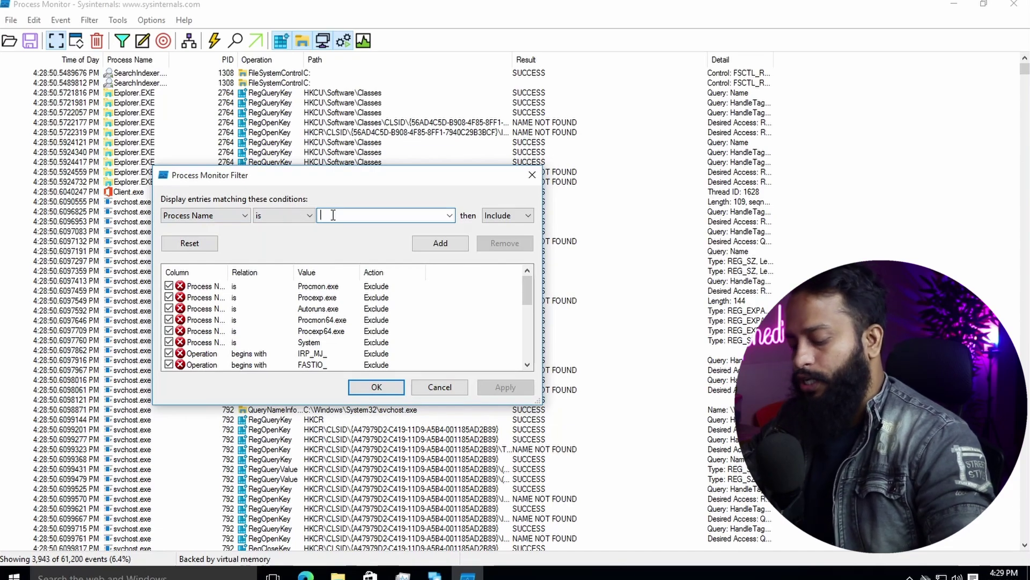
text(Clie)
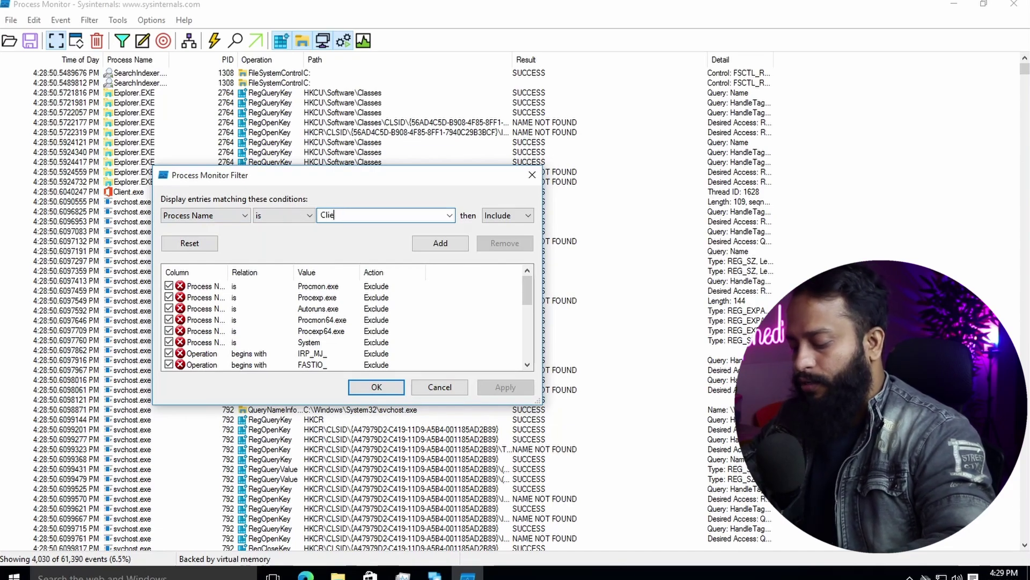
text(nt.exe)
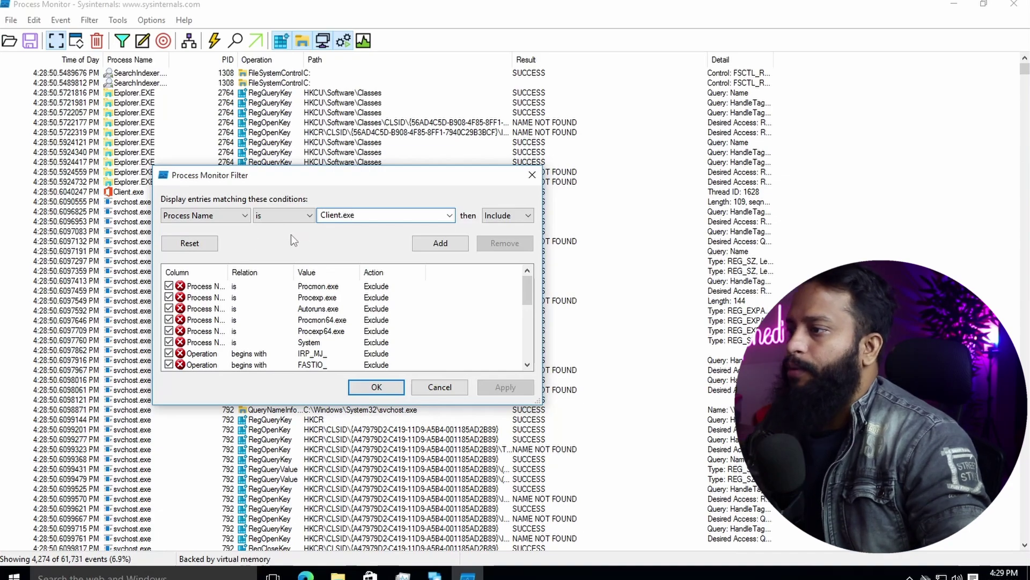
click(425, 244)
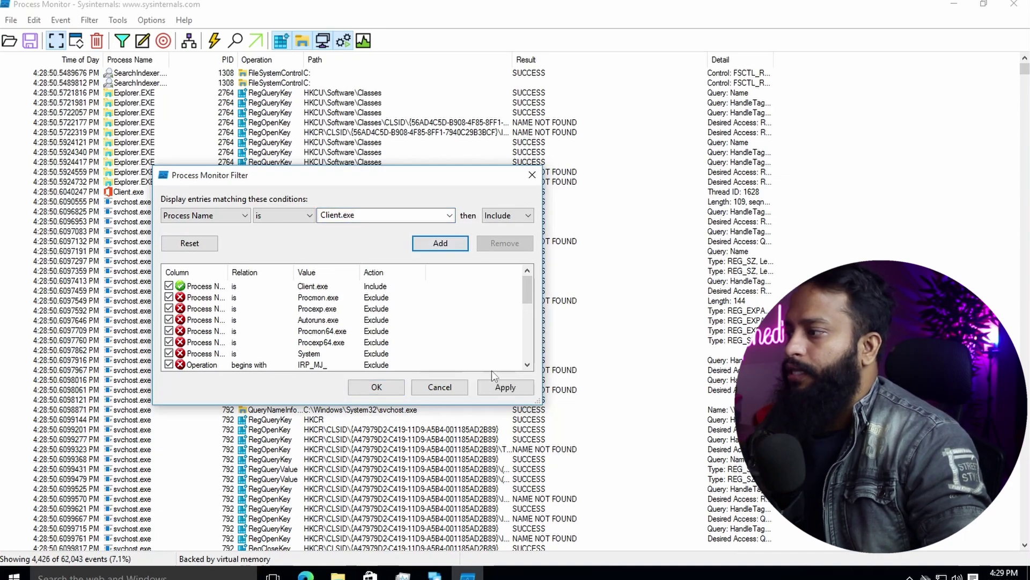
click(500, 387)
click(377, 387)
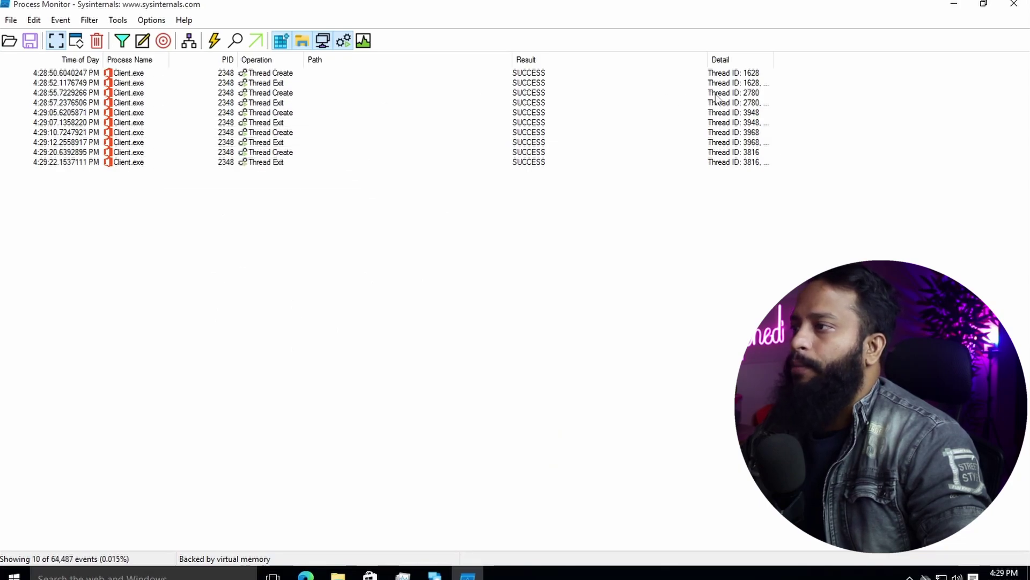
Show the process tree for Client.exe (2348), revealing its child cmd.exe (1176) and conhost.exe (2600).
click(124, 77)
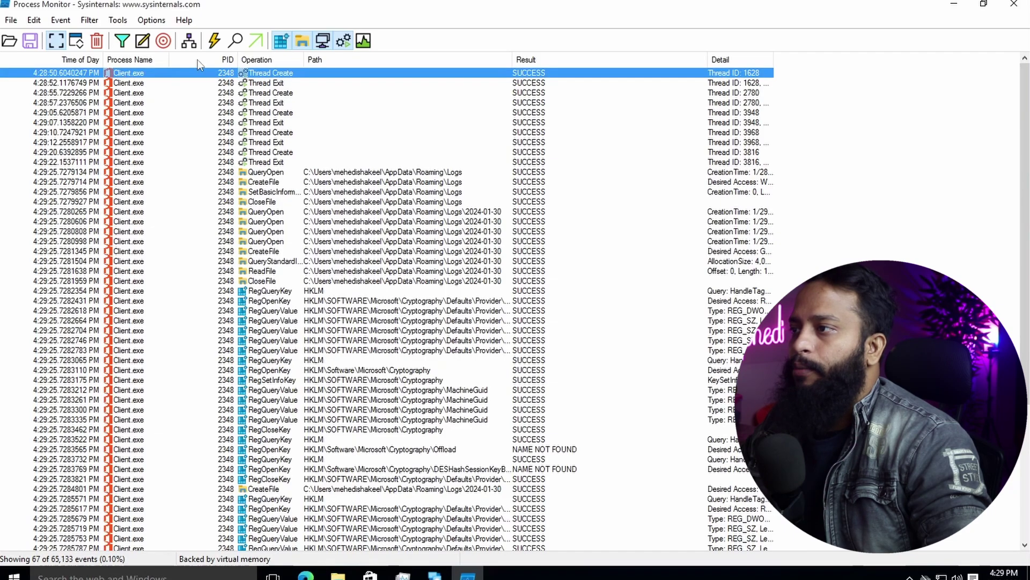
click(190, 47)
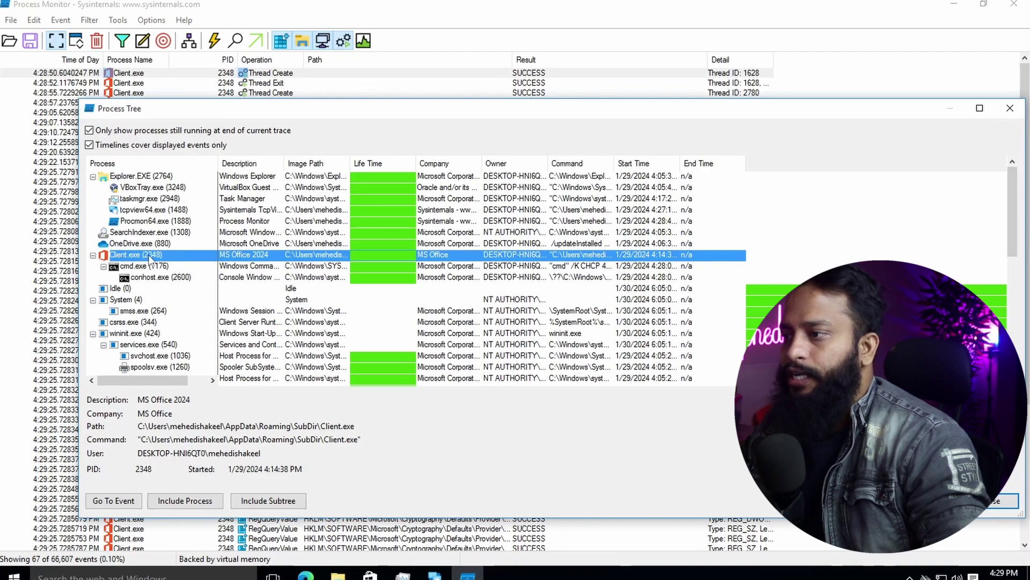
Inspect the Client.exe, cmd.exe and conhost.exe entries, widening the Life Time and Command columns.
click(134, 266)
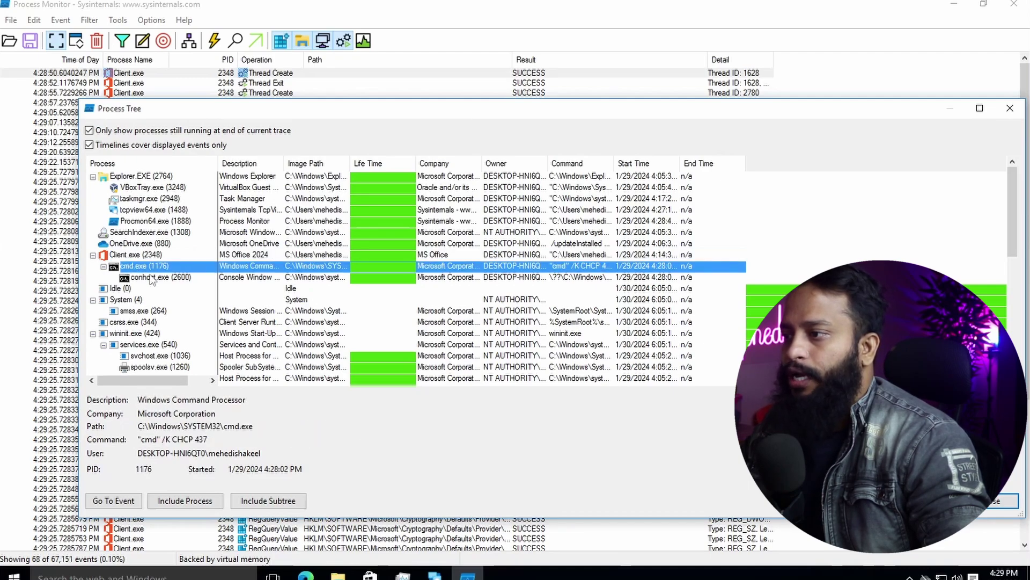
click(148, 279)
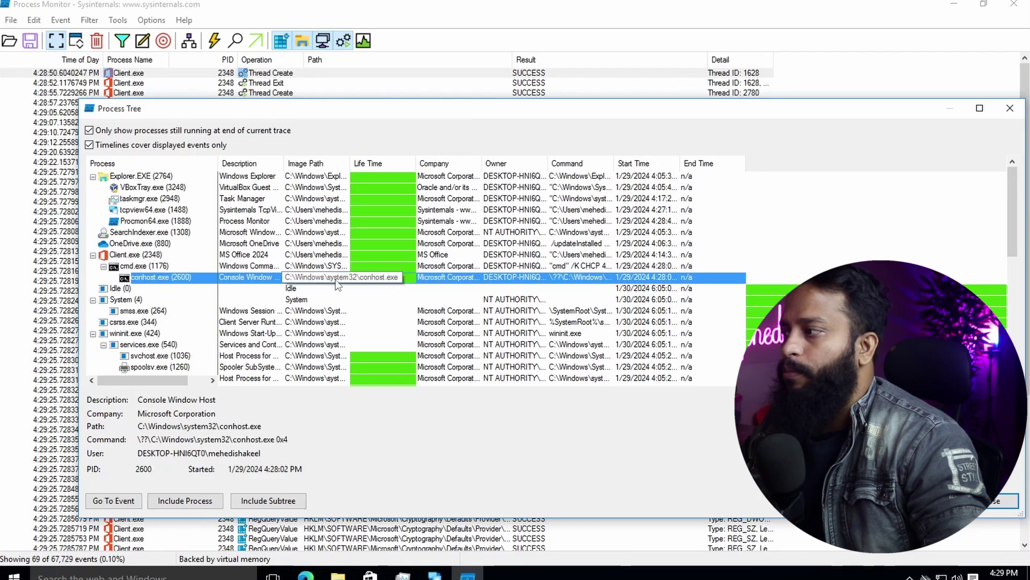
click(134, 266)
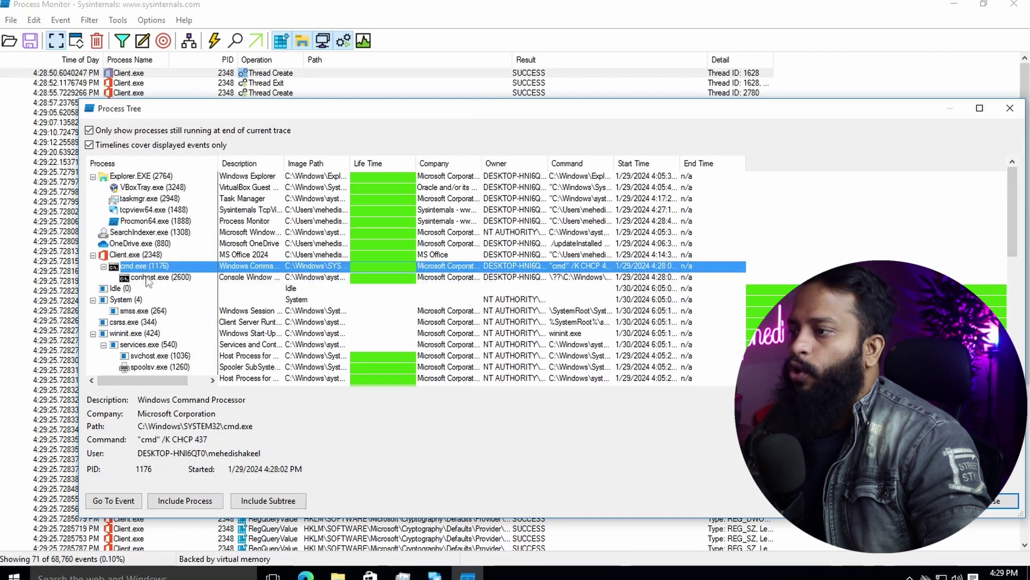
click(149, 278)
click(131, 256)
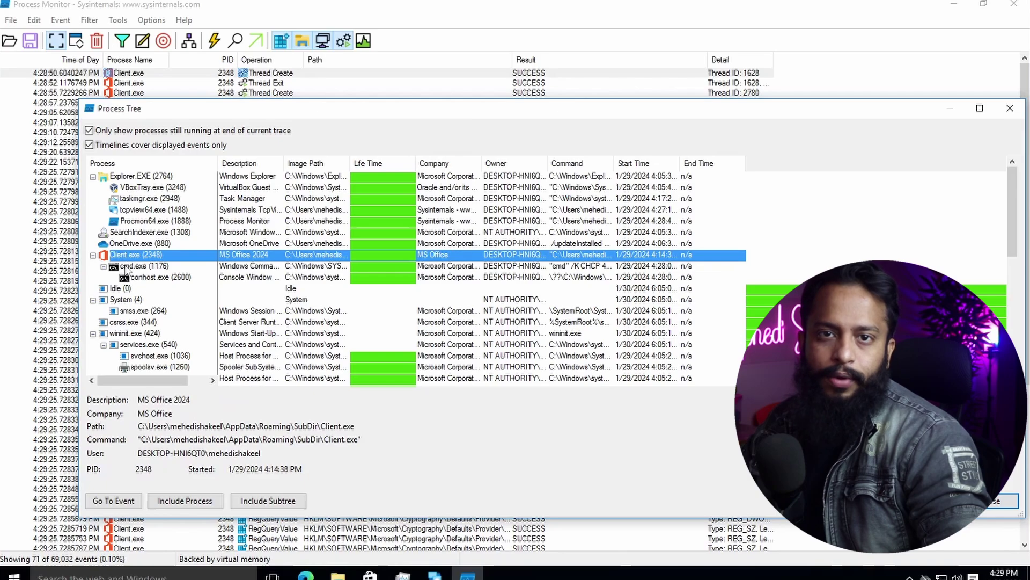
click(144, 268)
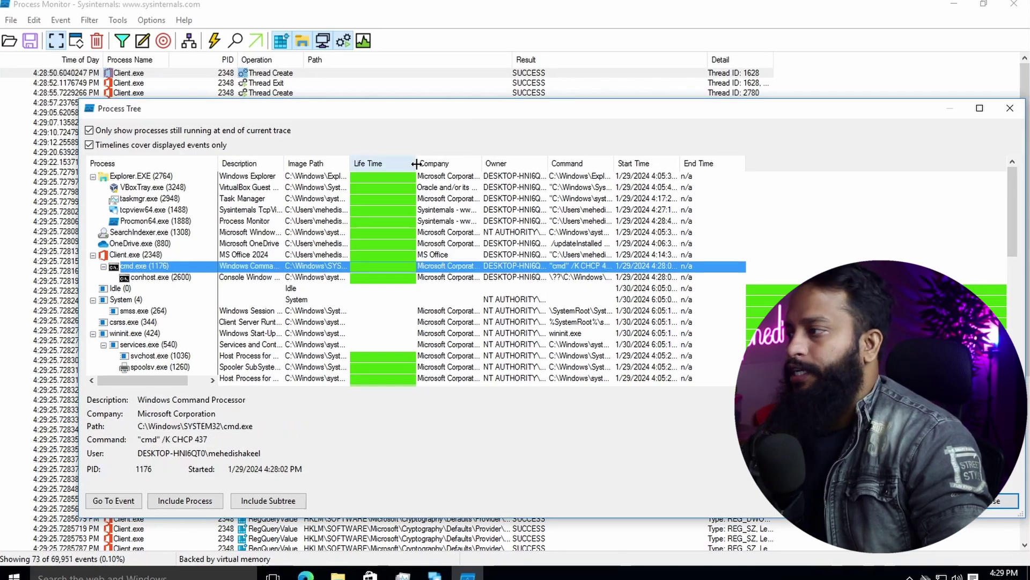
drag(416, 163, 452, 163)
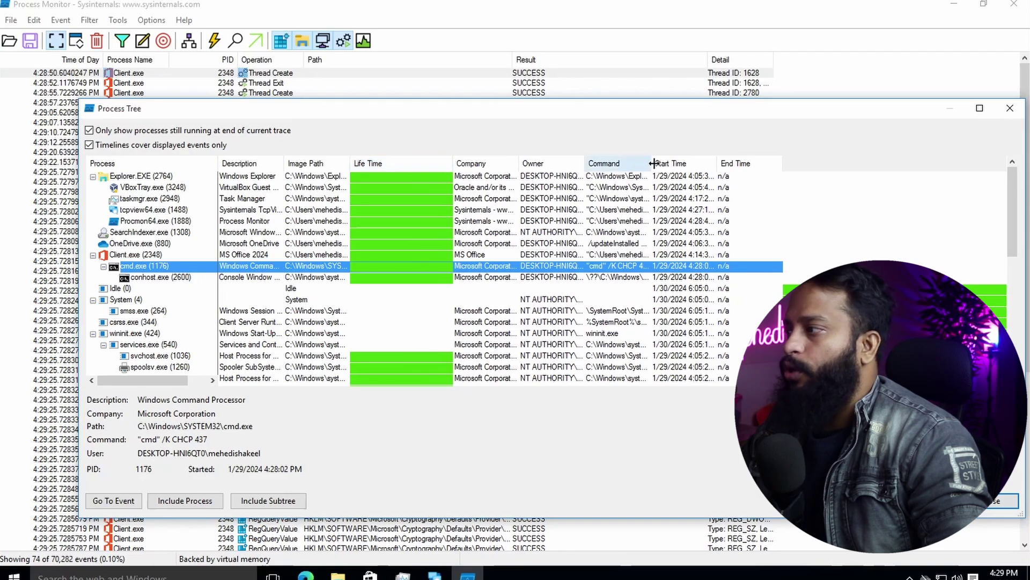
drag(666, 163, 805, 163)
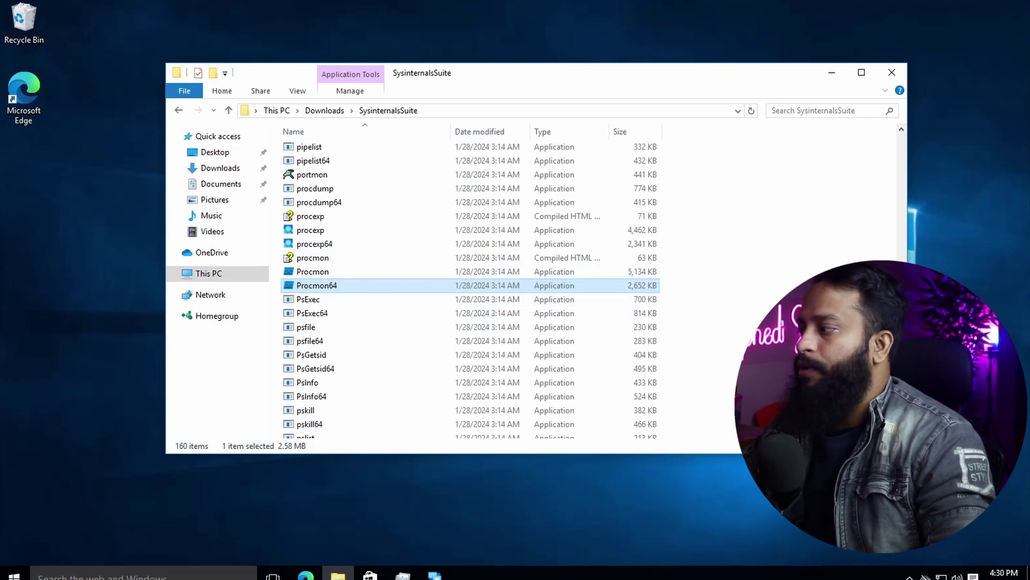
Enlarge File Explorer so the SysinternalsSuite listing reaches PsLoggedon64.
drag(907, 453, 950, 502)
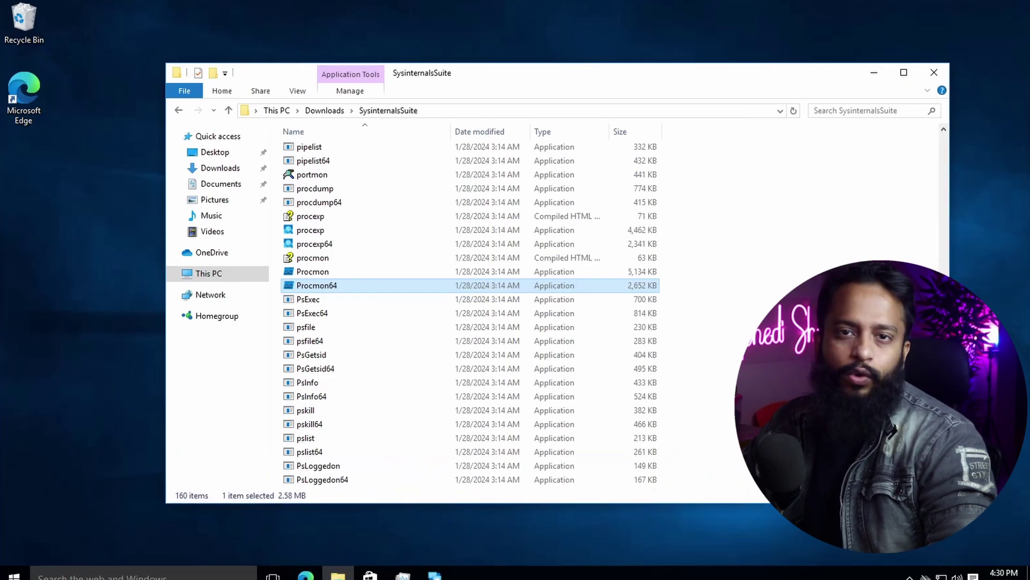